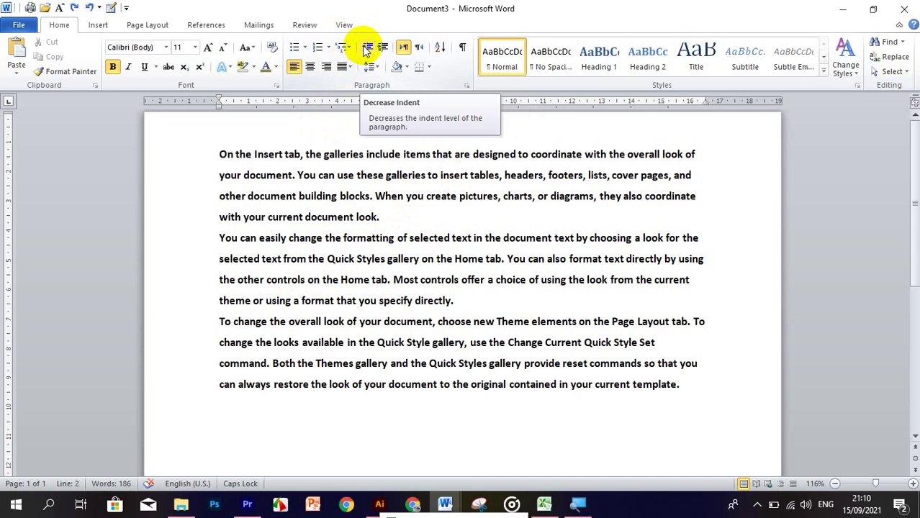
Step: Select the first paragraph and try reducing its indent
left_click(341, 174)
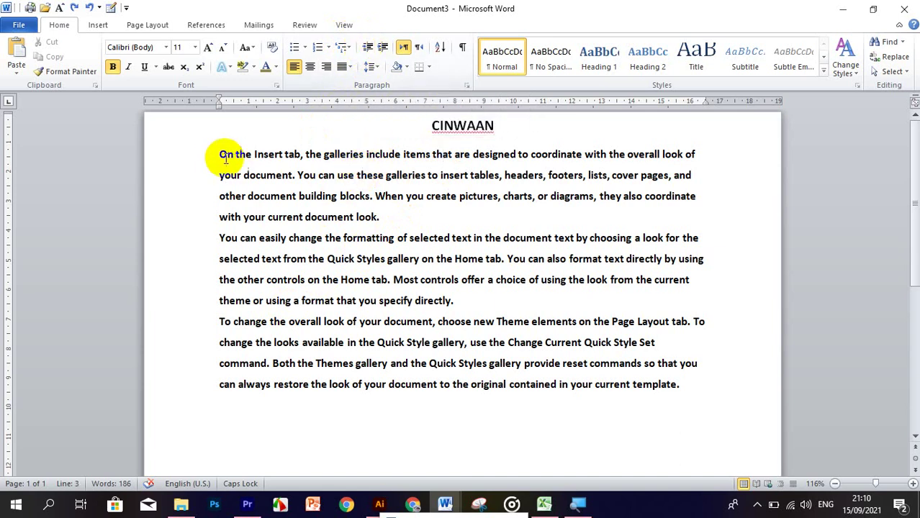
left_click_drag(221, 156, 355, 222)
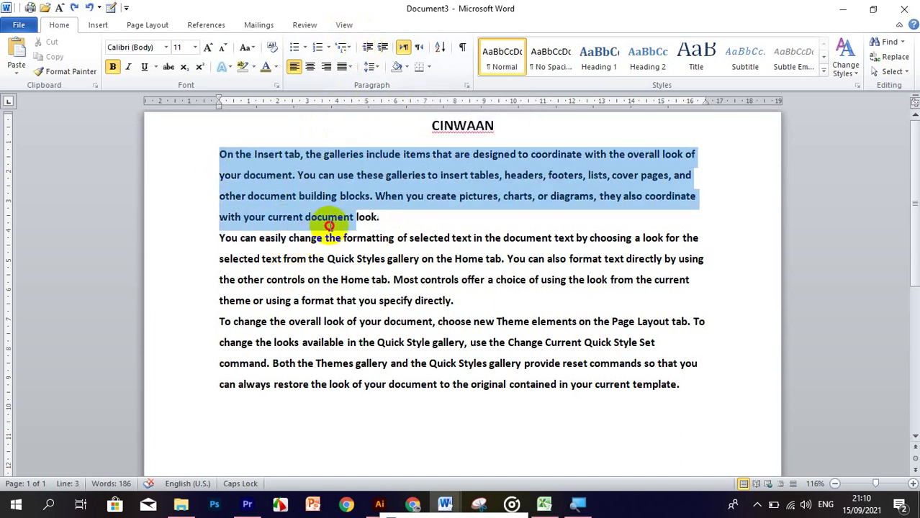
double_click(653, 238, "ctrl")
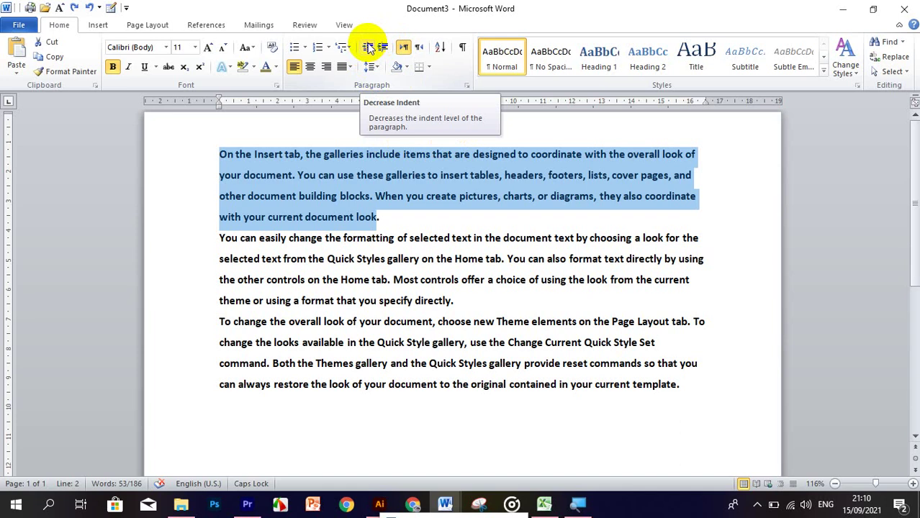
left_click(368, 48)
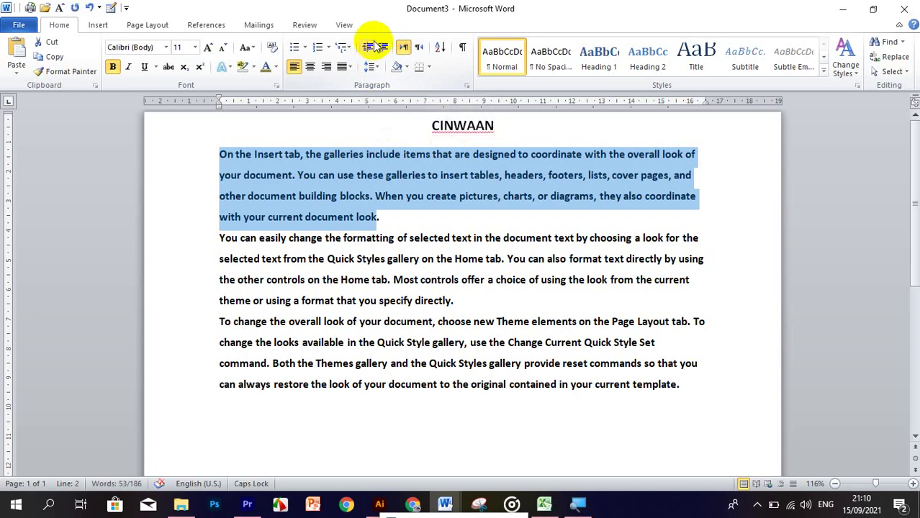
left_click(368, 50)
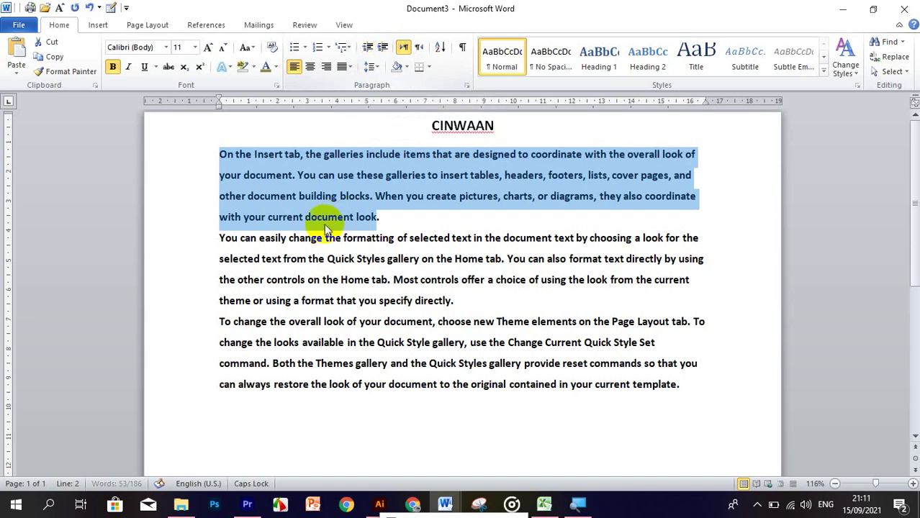
Step: Indent the first paragraph nine steps, pushing it far to the right
left_click(385, 52)
left_click(386, 52)
left_click(385, 52)
left_click(385, 52)
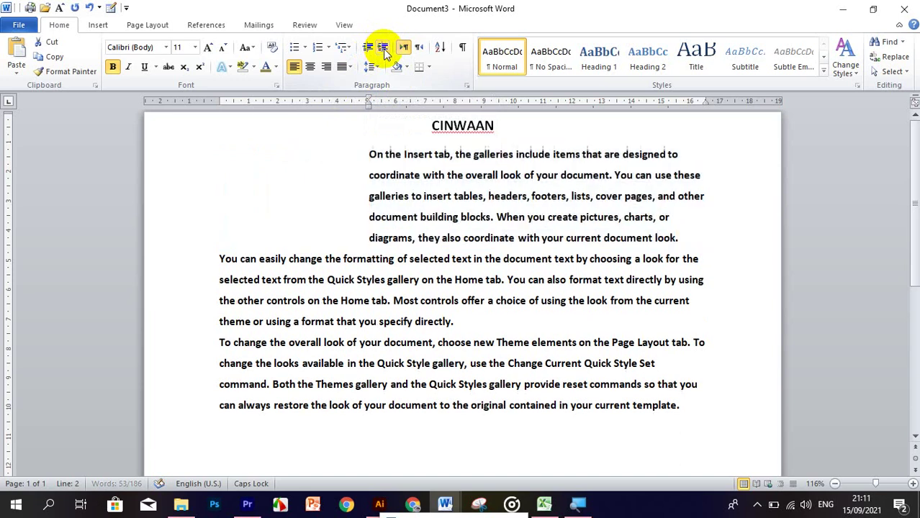
left_click(385, 51)
left_click(385, 52)
left_click(385, 52)
left_click(385, 52)
left_click(385, 52)
left_click(385, 51)
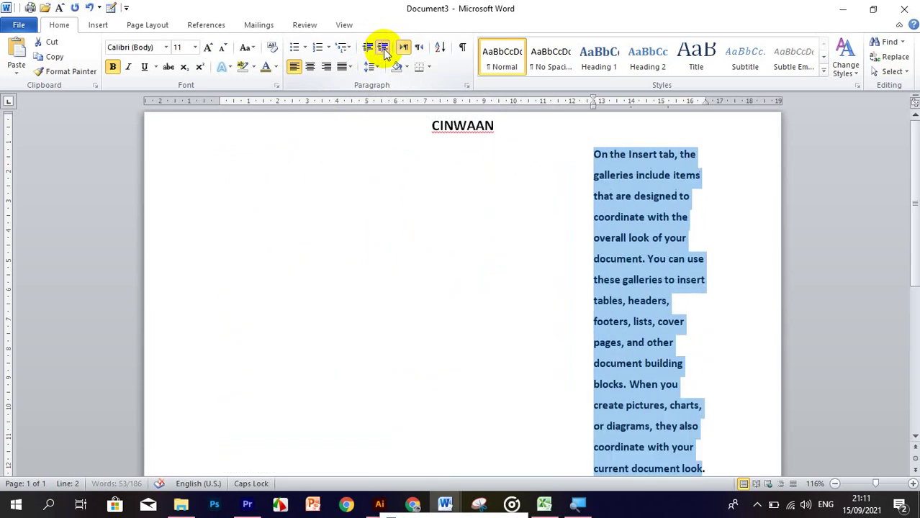
left_click(385, 52)
Step: Reduce the first paragraph's indent until it sits one step in from the left margin
double_click(369, 52)
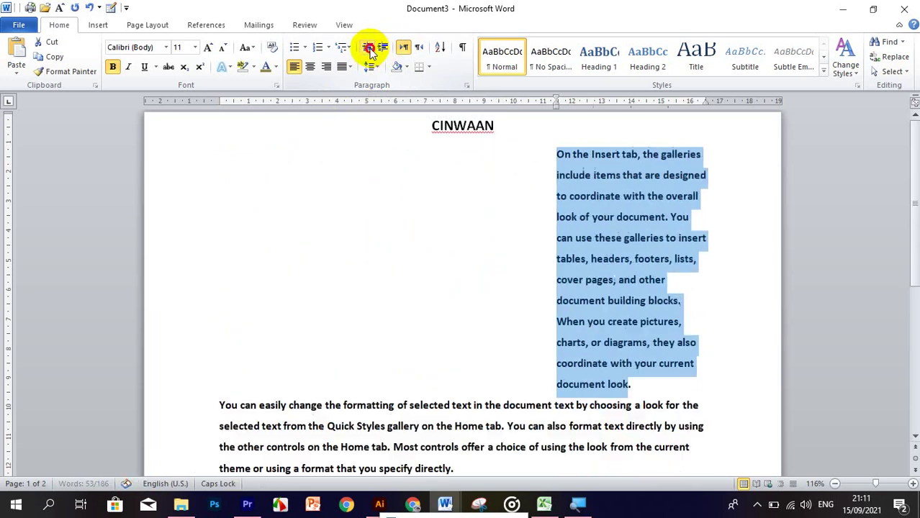
double_click(369, 51)
double_click(369, 52)
double_click(369, 52)
double_click(370, 52)
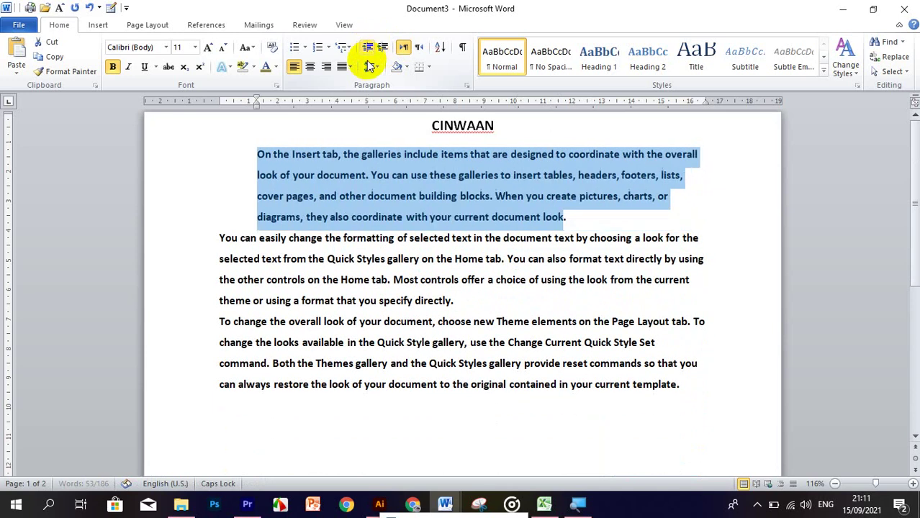
Step: Select the start of the first paragraph and increase its indent six steps
left_click(357, 162)
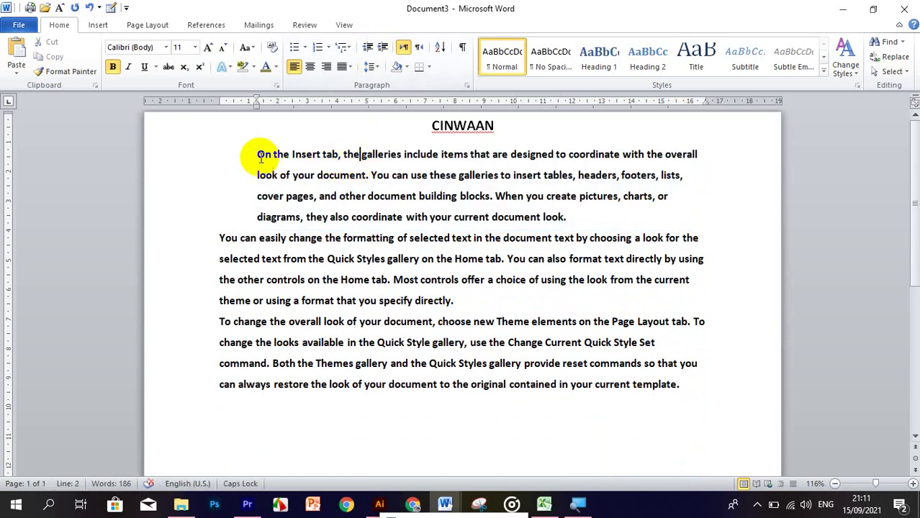
left_click_drag(257, 154, 695, 155)
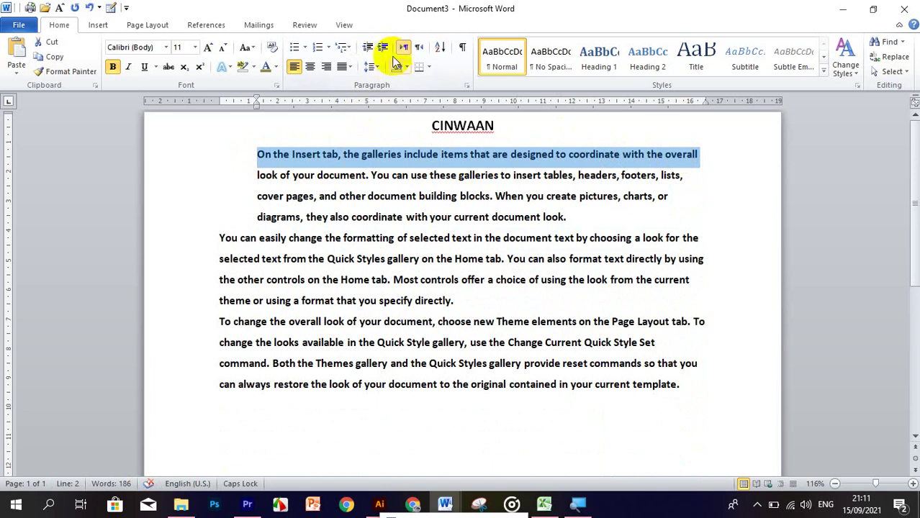
left_click(376, 47)
left_click(377, 47)
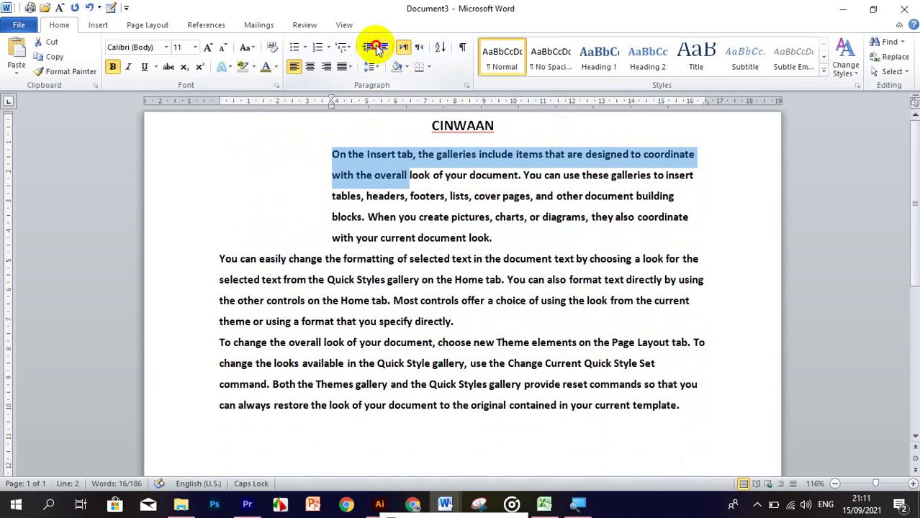
left_click(377, 46)
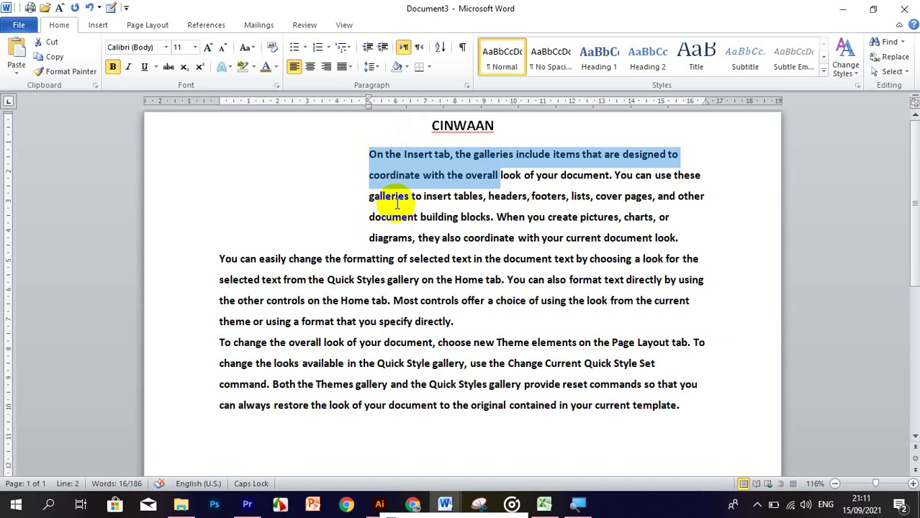
left_click(383, 48)
left_click(384, 48)
left_click(383, 49)
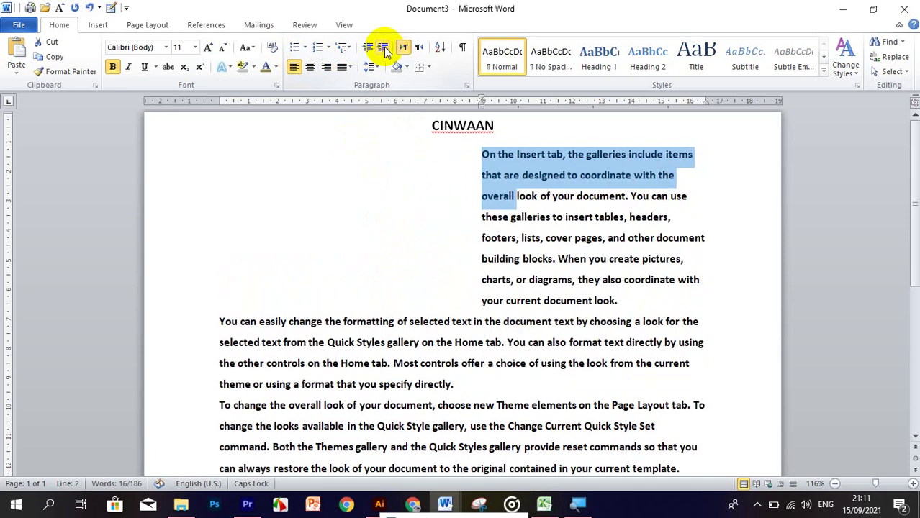
Step: Undo the last three indent changes with Ctrl+Z
left_click(637, 284)
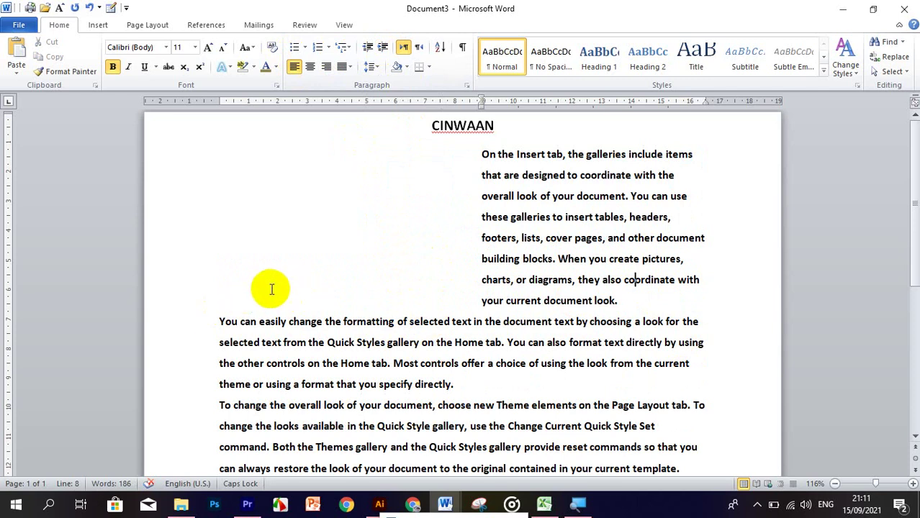
key("ctrl+z")
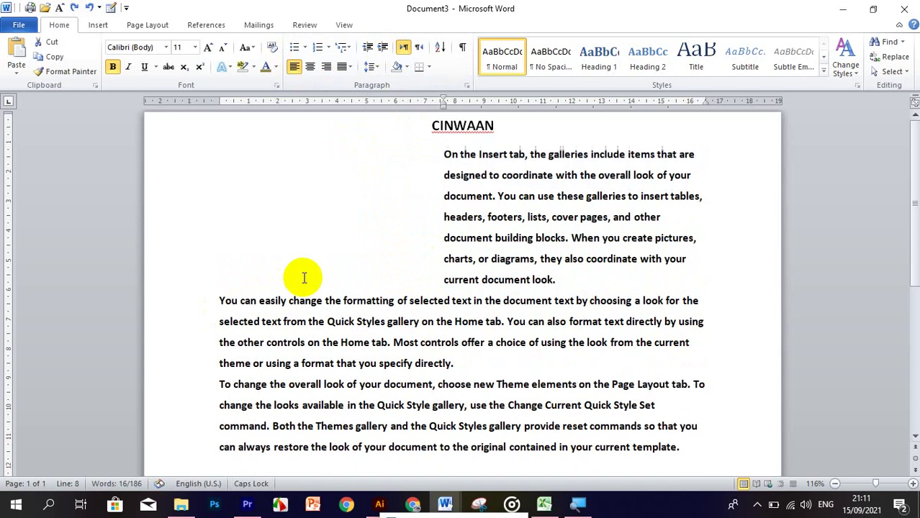
key("ctrl+z")
key("ctrl+z")
key("ctrl+z")
key("ctrl+z")
key("ctrl+z")
key("ctrl+z")
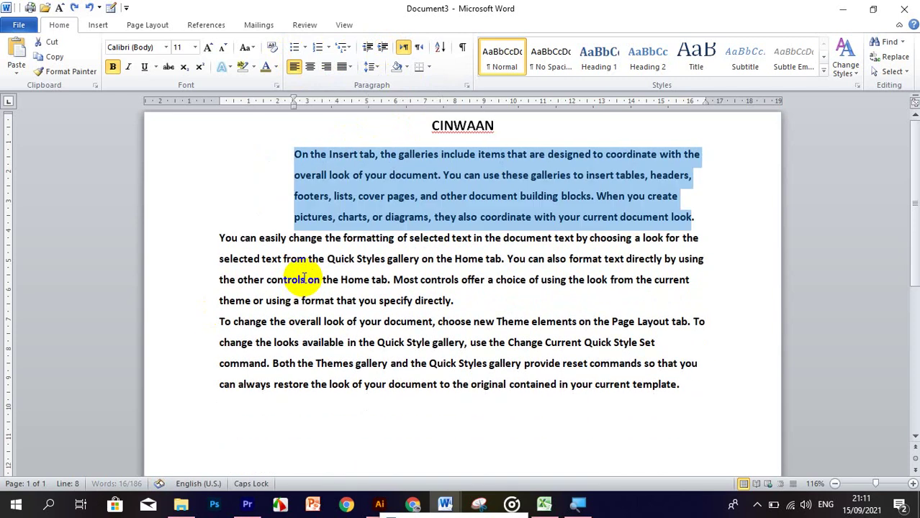
key("ctrl+z")
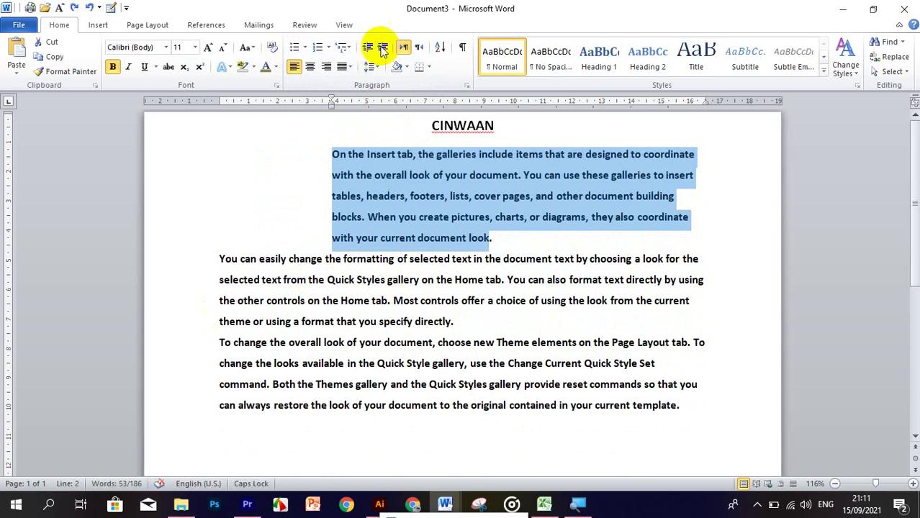
Step: Shift the first paragraph's indent back toward the left margin
left_click(368, 48)
left_click(368, 47)
left_click(368, 48)
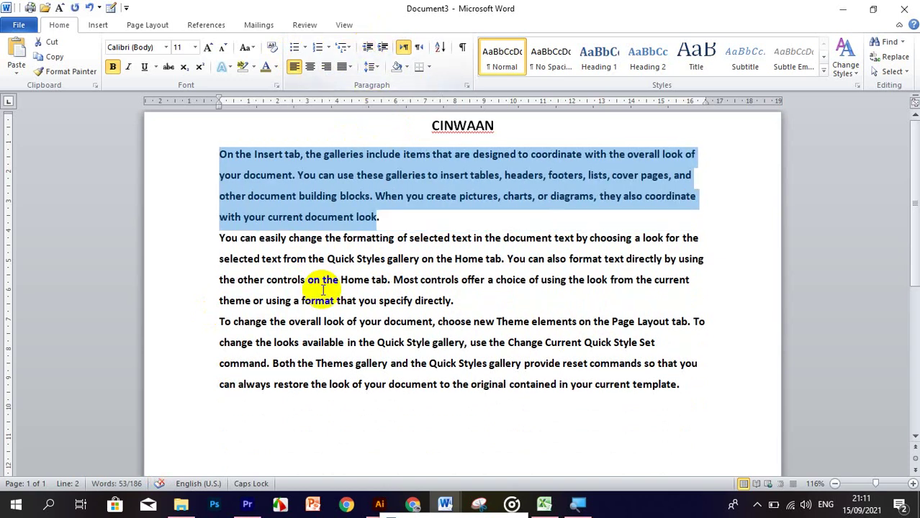
left_click(321, 280)
Step: Select the start of the second paragraph, indent it four steps, then reduce it back
left_click_drag(220, 239, 341, 240)
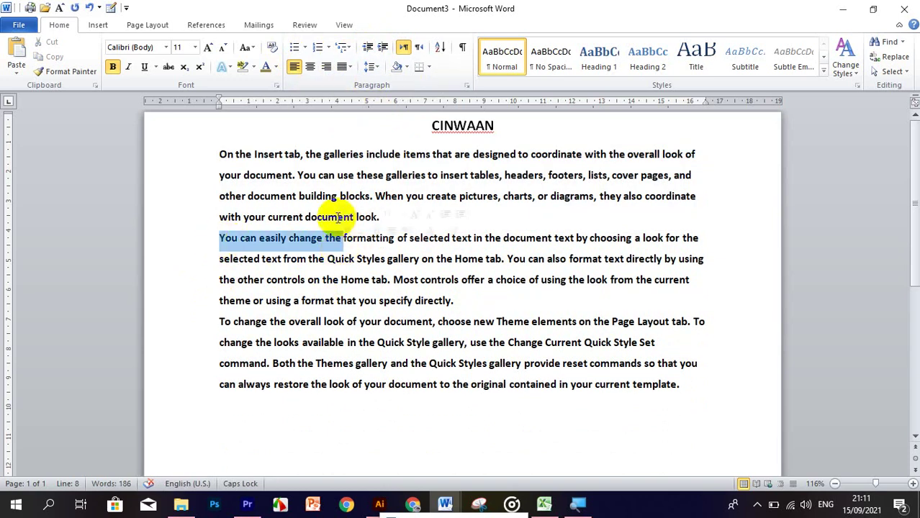
left_click(387, 47)
left_click(386, 47)
left_click(386, 47)
left_click(386, 48)
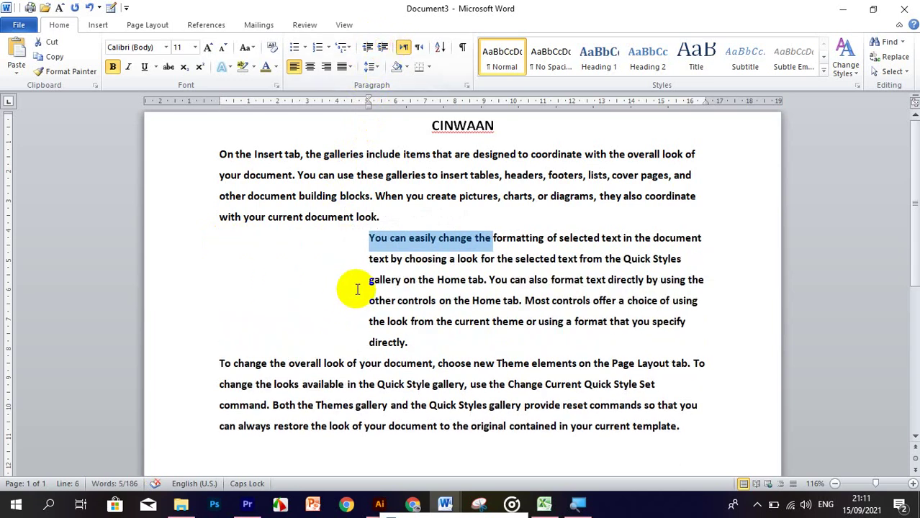
left_click(370, 49)
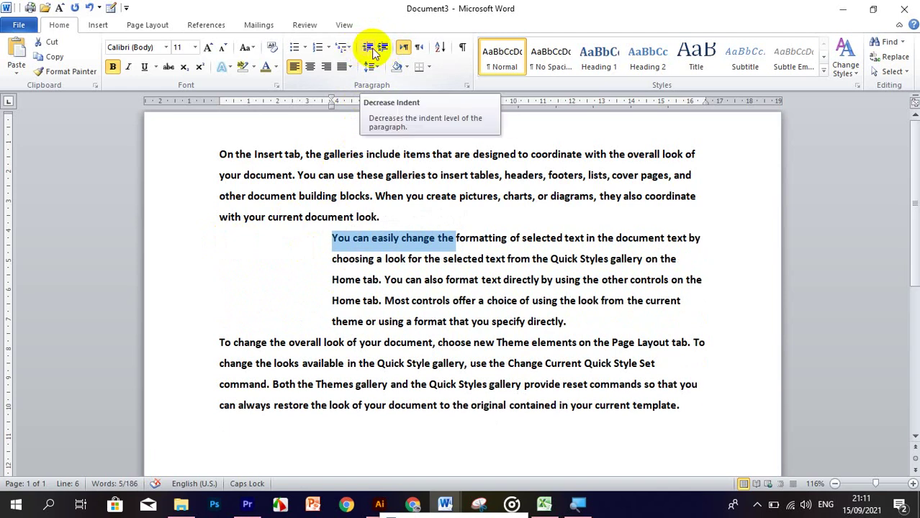
left_click(366, 49)
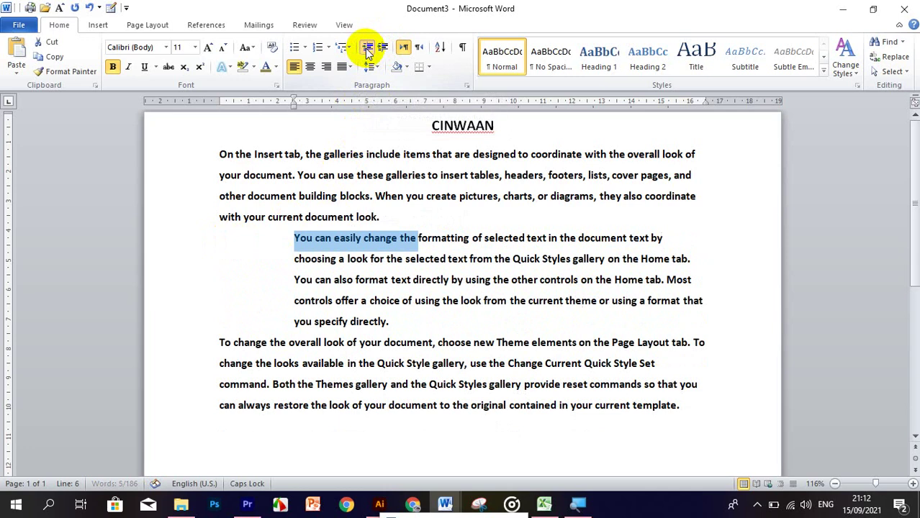
double_click(367, 49)
Step: Indent the second paragraph again, then return it flush to the left margin
left_click(382, 48)
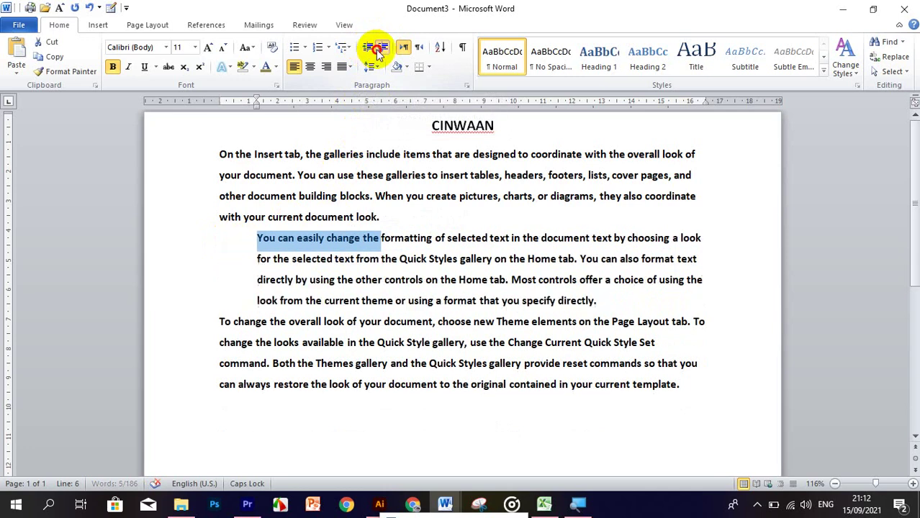
double_click(383, 48)
left_click(382, 48)
left_click(367, 48)
left_click(367, 49)
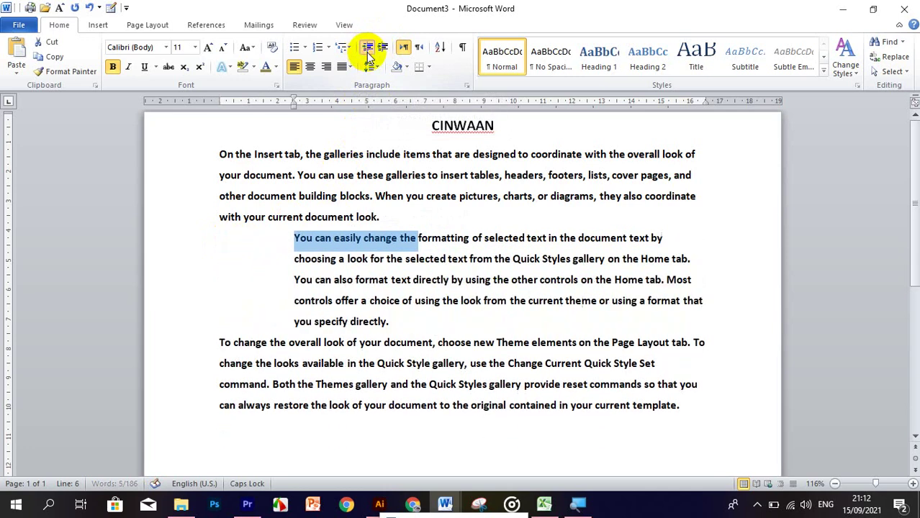
left_click(367, 49)
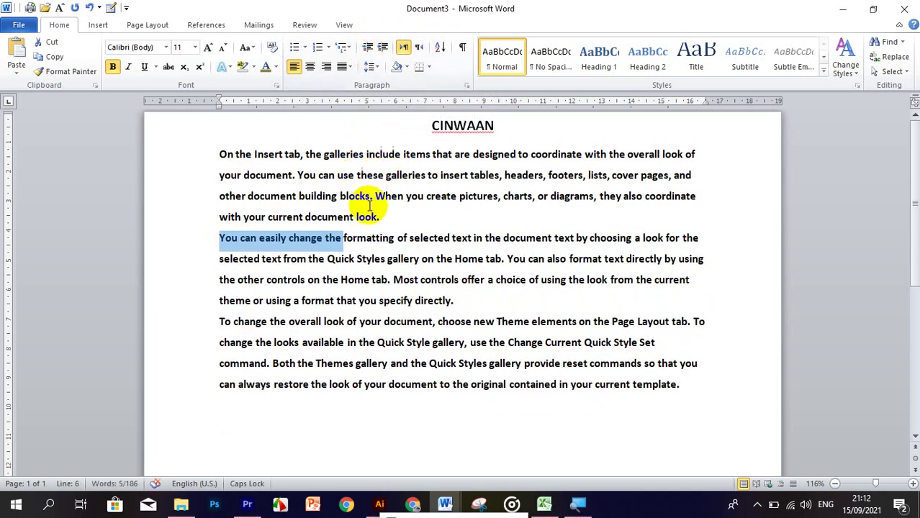
left_click_drag(365, 239, 371, 240)
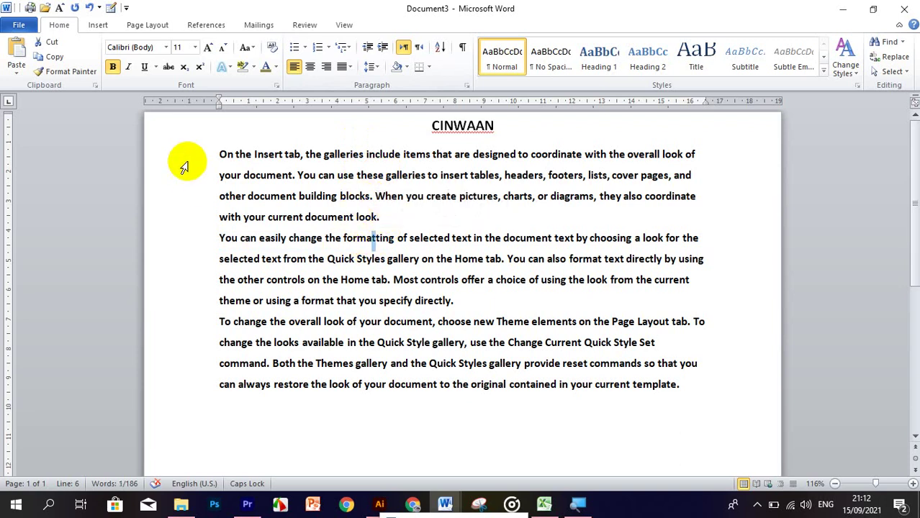
left_click_drag(216, 153, 297, 197)
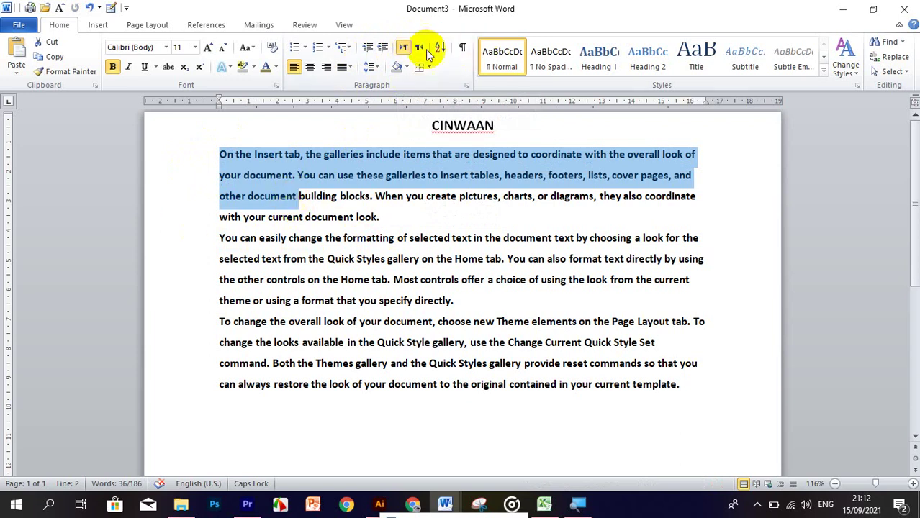
left_click(418, 53)
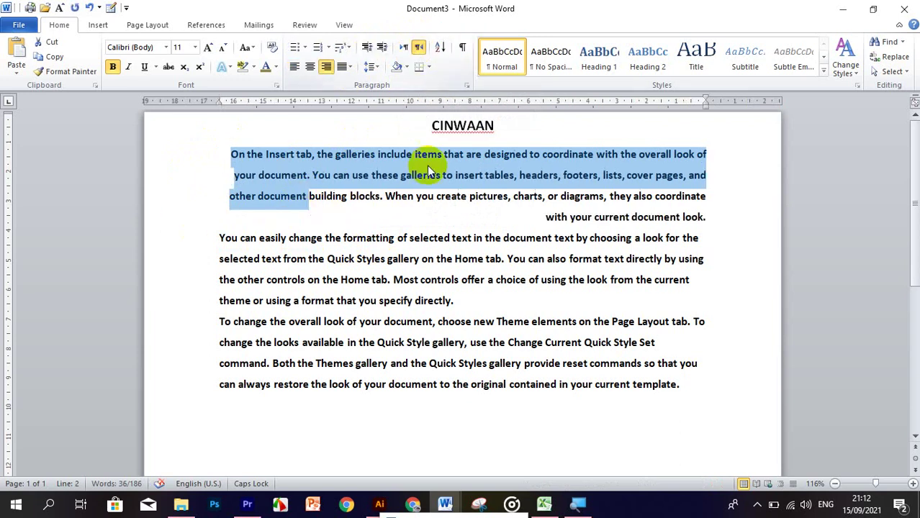
left_click(547, 216)
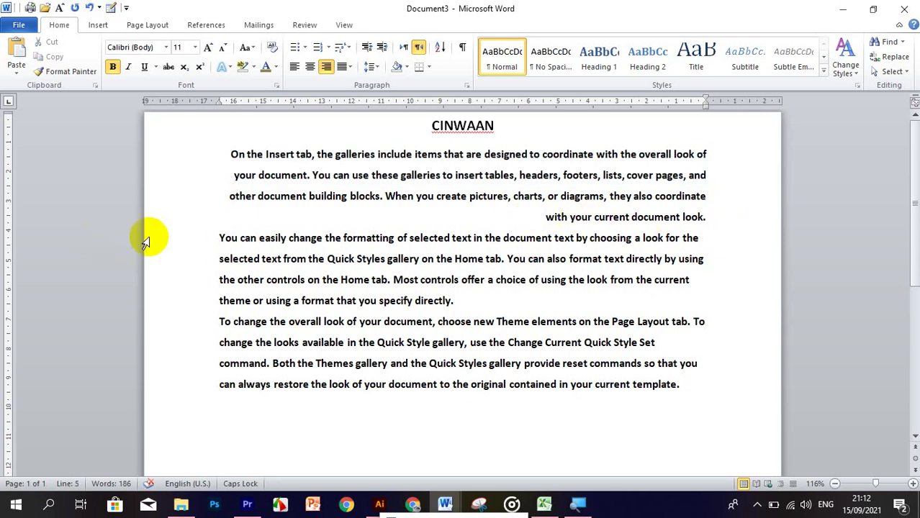
mouse_move(219, 238)
left_mouse_down()
mouse_move(302, 384)
mouse_move(366, 386)
left_mouse_up()
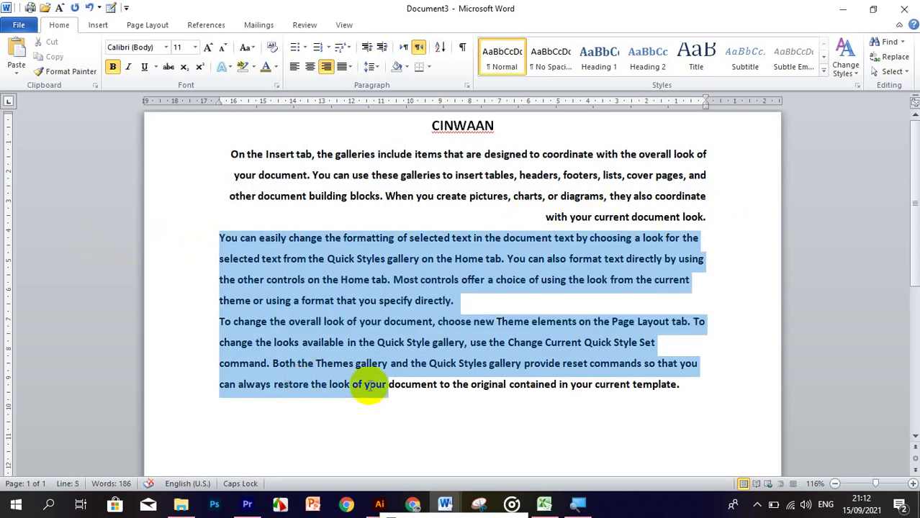
left_click(418, 47)
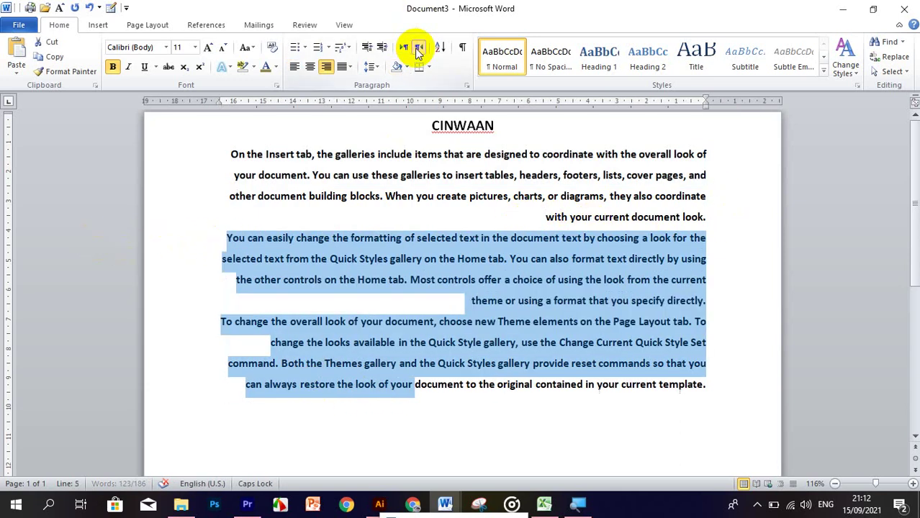
left_click(442, 305)
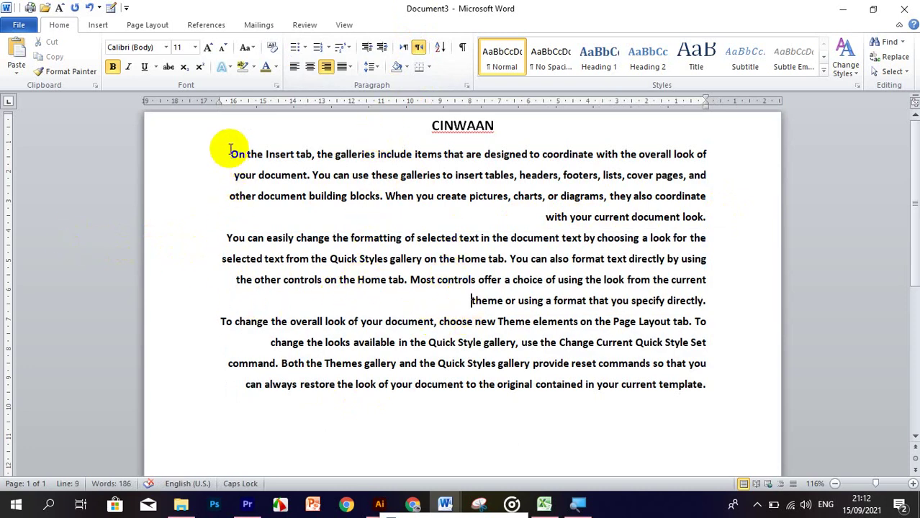
left_click_drag(230, 152, 400, 402)
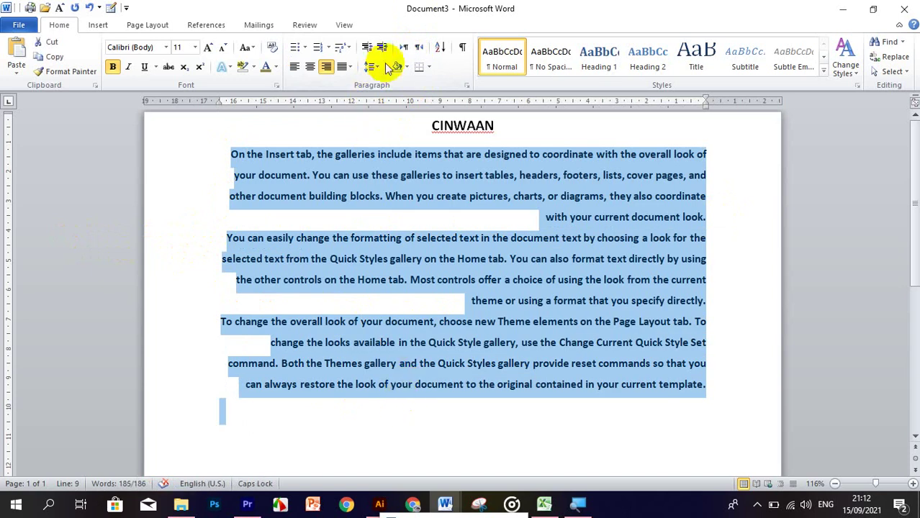
left_click(403, 47)
left_click(397, 259)
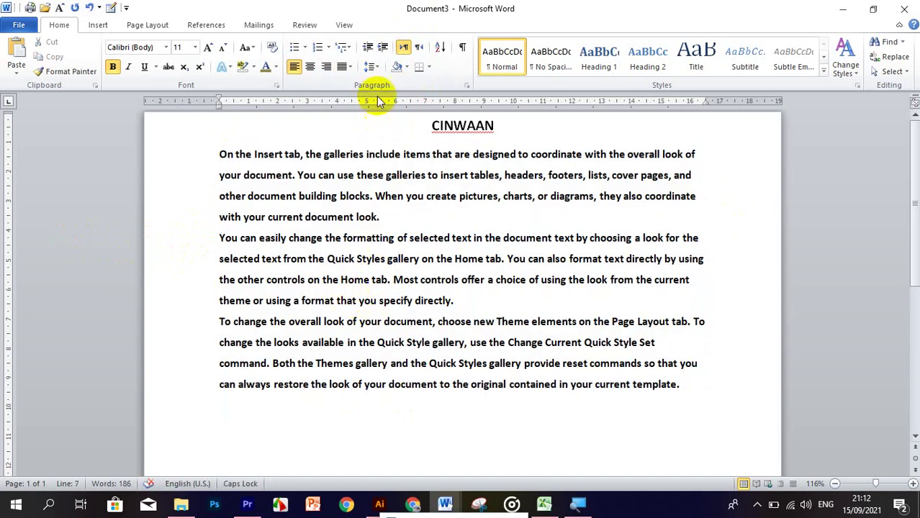
left_click(423, 47)
left_click(403, 48)
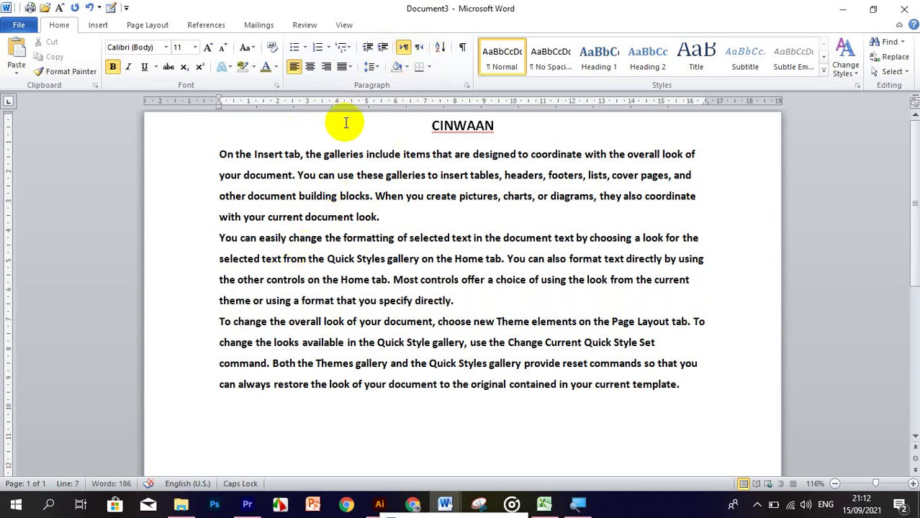
Step: Select the whole first paragraph and apply Yellow shading
mouse_move(216, 152)
left_mouse_down()
mouse_move(308, 165)
mouse_move(596, 158)
mouse_move(691, 175)
left_mouse_up()
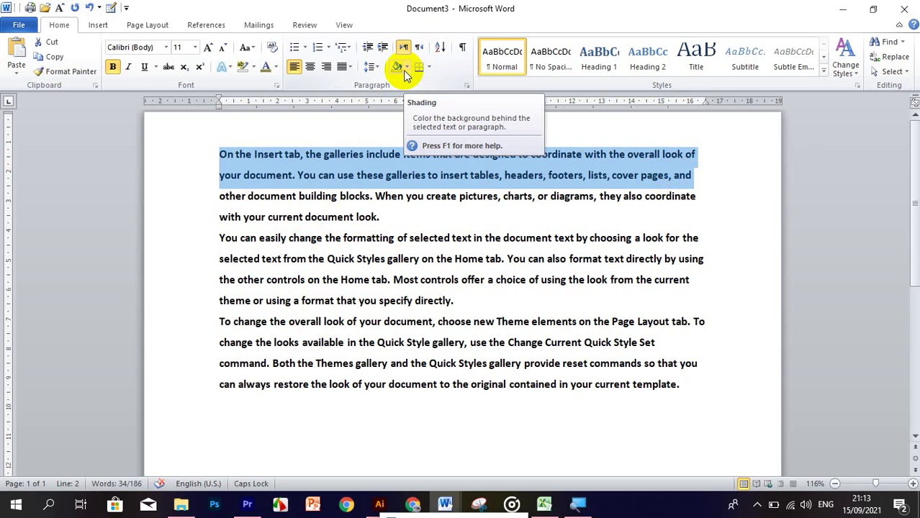
left_click(276, 154)
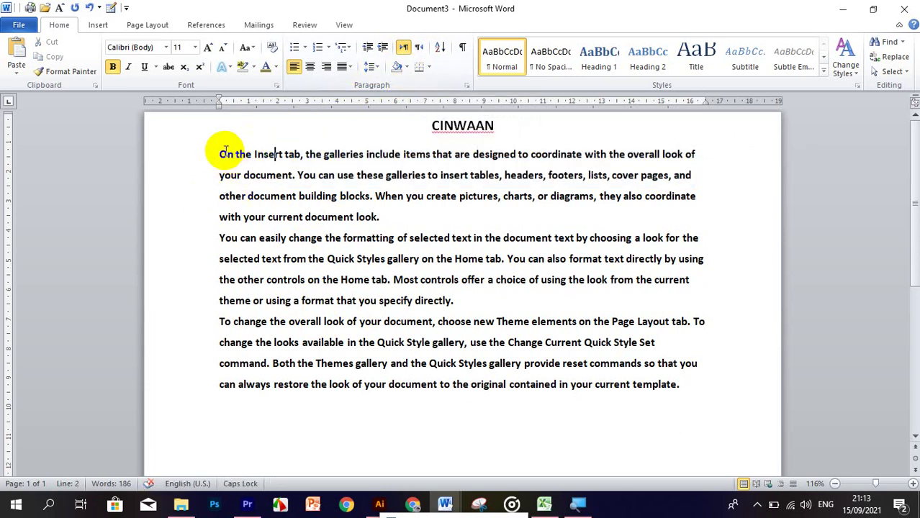
left_click_drag(219, 154, 375, 217)
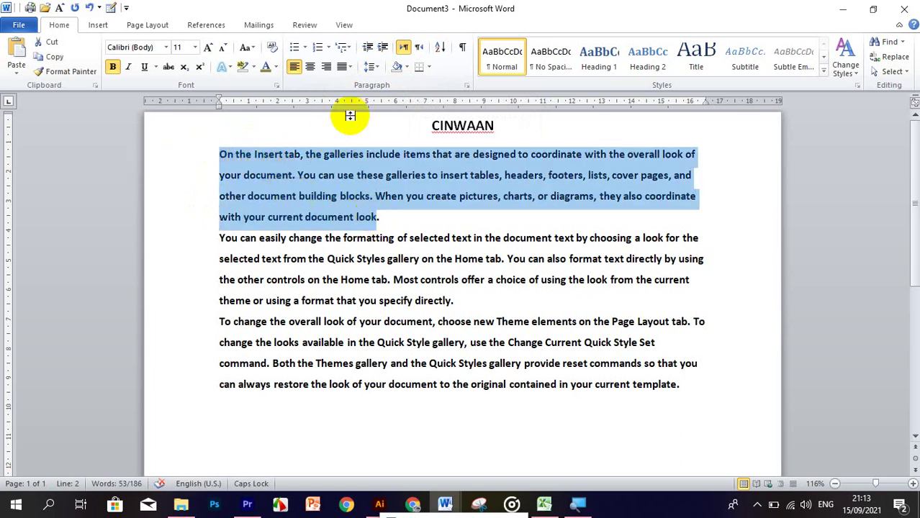
left_click(407, 66)
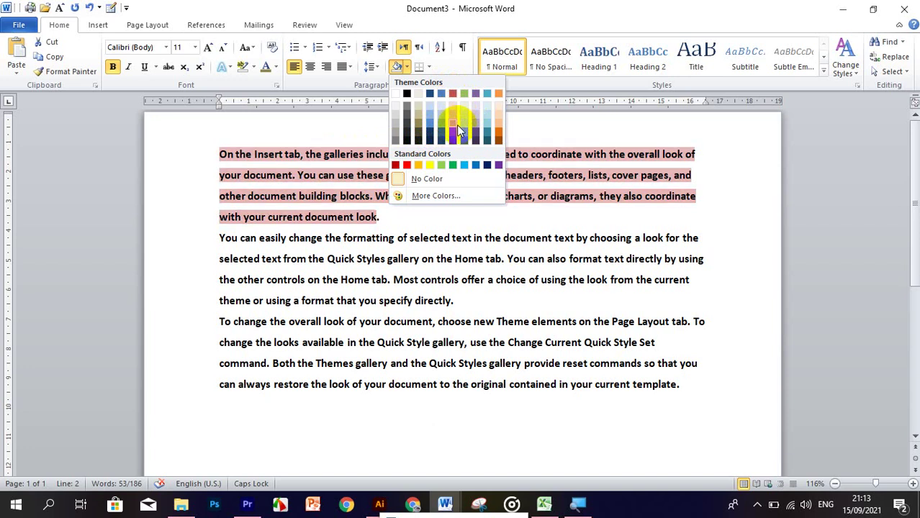
left_click(430, 165)
left_click(385, 175)
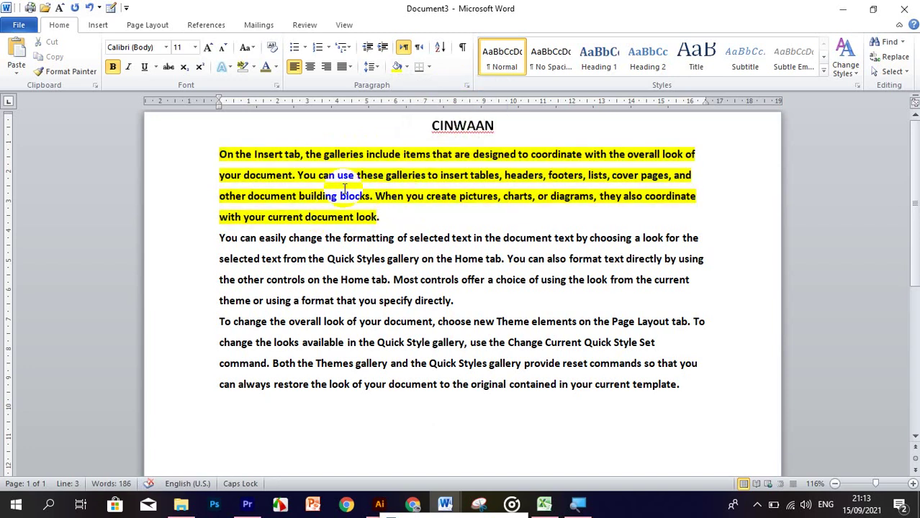
Step: Reopen the Shading colour choices
left_click_drag(264, 154, 237, 154)
left_click(254, 154)
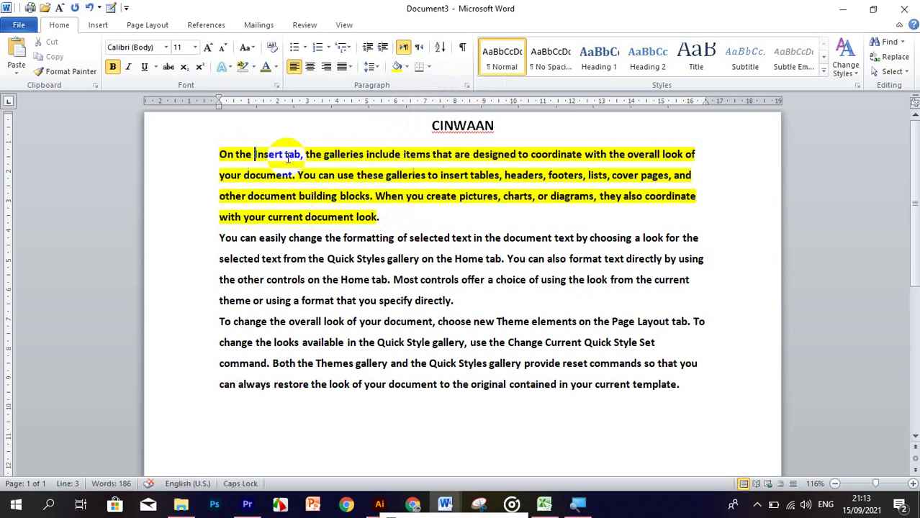
left_click(406, 67)
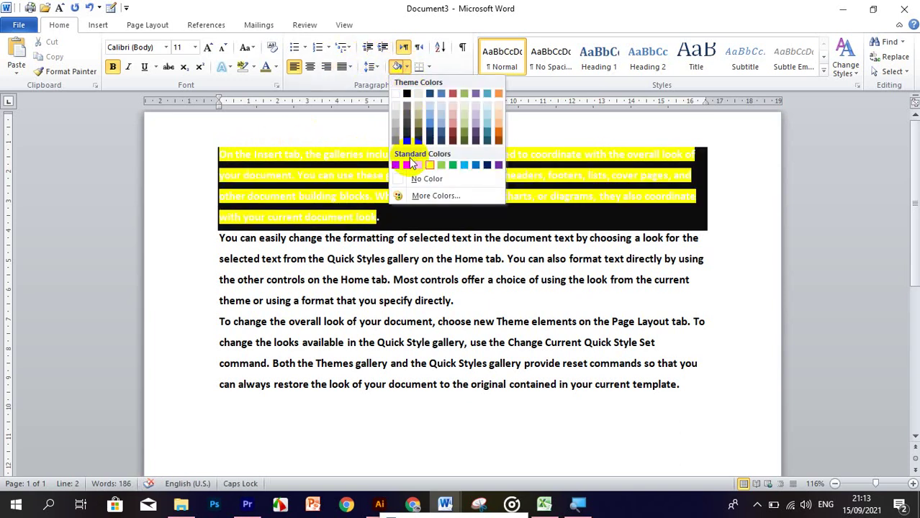
Step: Open More Colors, try light cyan, light green and peach, then switch to Custom
left_click(419, 196)
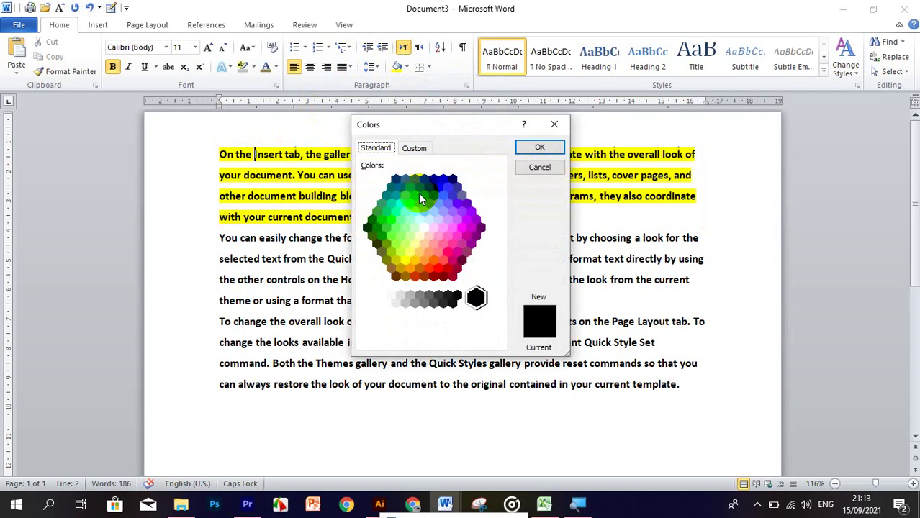
left_click(420, 221)
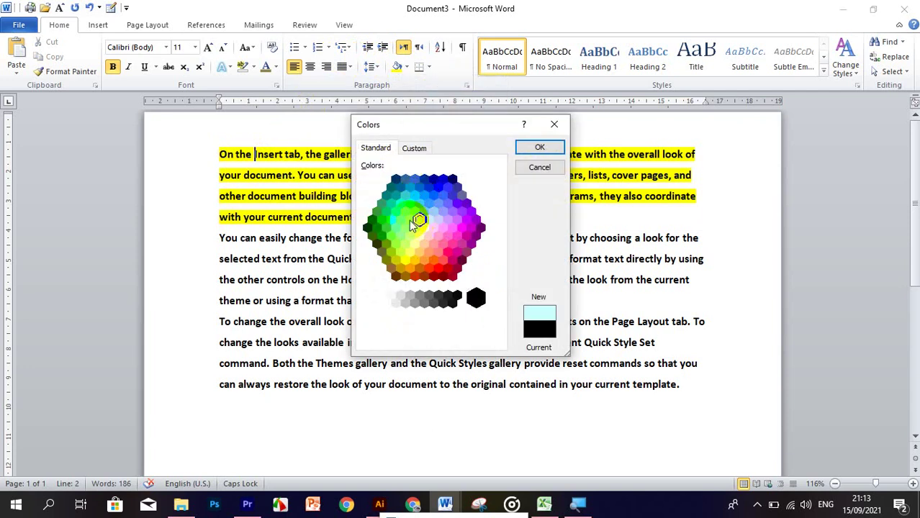
left_click(412, 216)
left_click(419, 247)
left_click(410, 149)
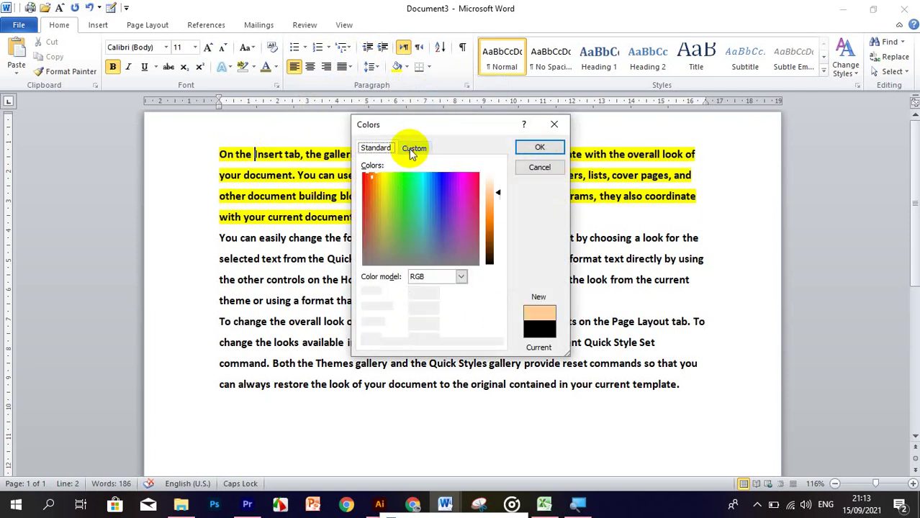
left_click(414, 202)
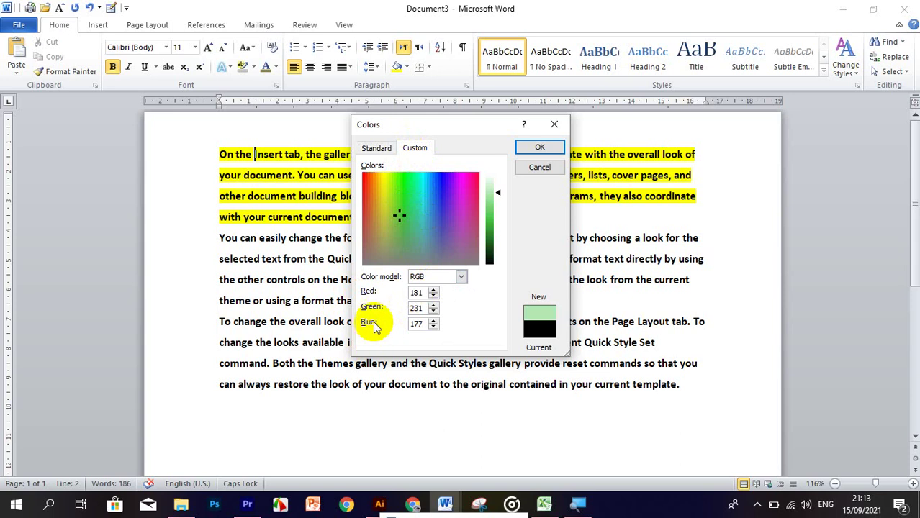
Step: Enter the custom RGB values Red 1, Green 2 and Blue 2
left_click(461, 278)
type("0")
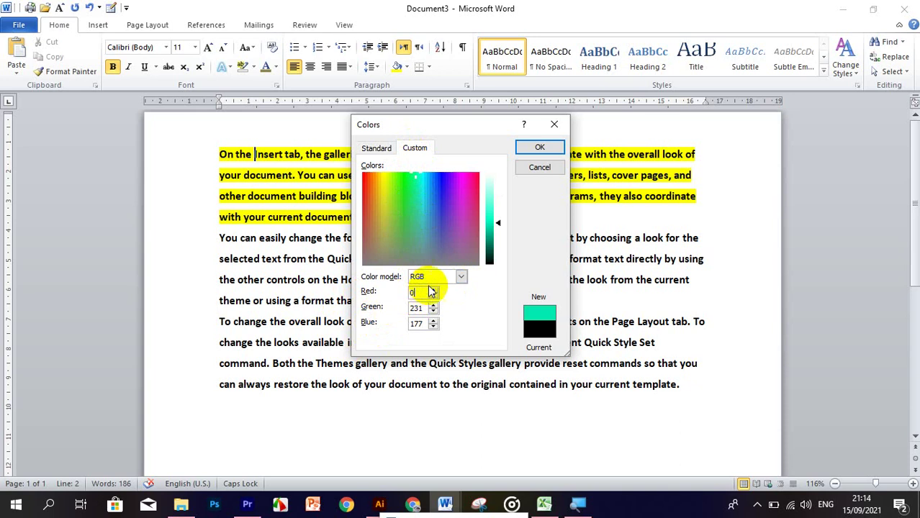
double_click(415, 307)
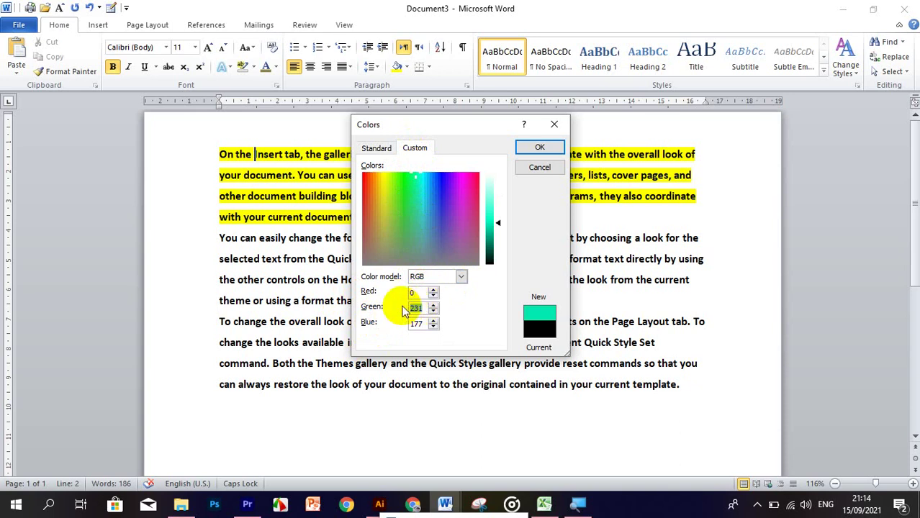
type("0")
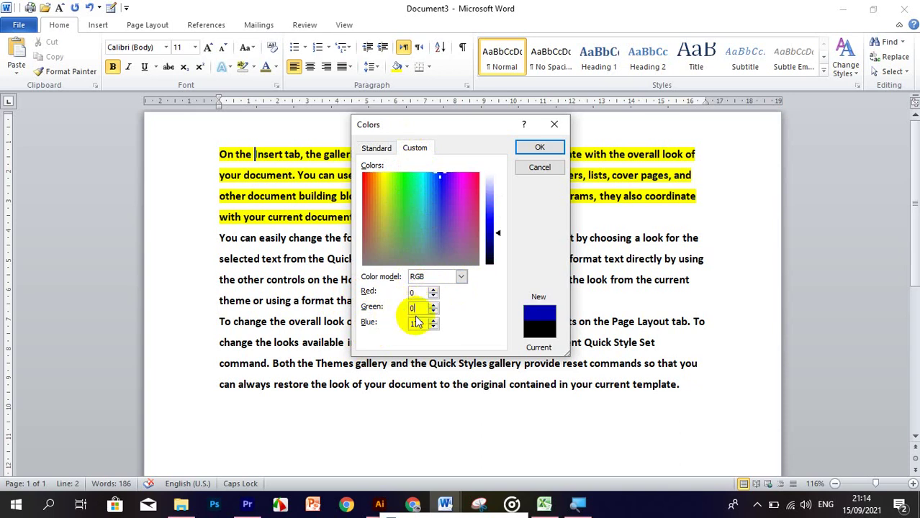
double_click(418, 324)
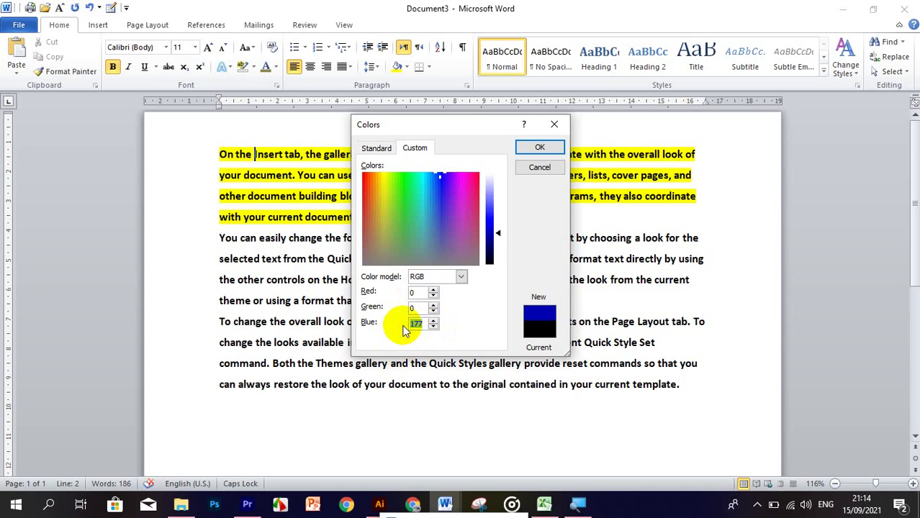
type("0")
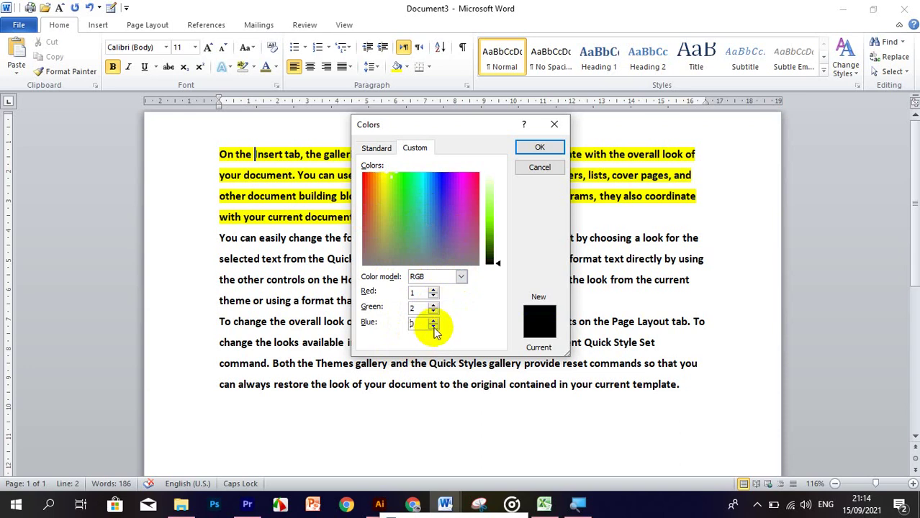
left_click(433, 319)
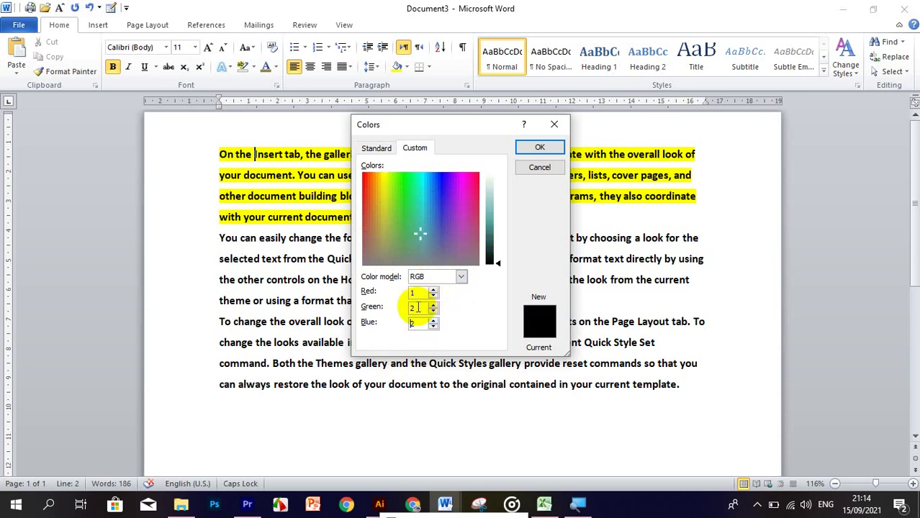
Step: Apply the near-black RGB 1, 2, 2 shading to the first paragraph, then reselect it and reopen the Shading palette
left_click(536, 147)
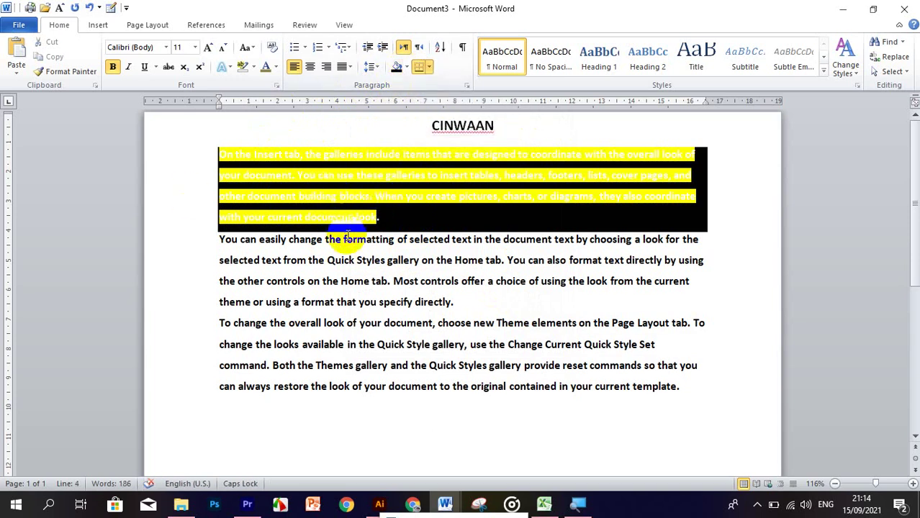
left_click(436, 323)
left_click_drag(405, 224, 214, 155)
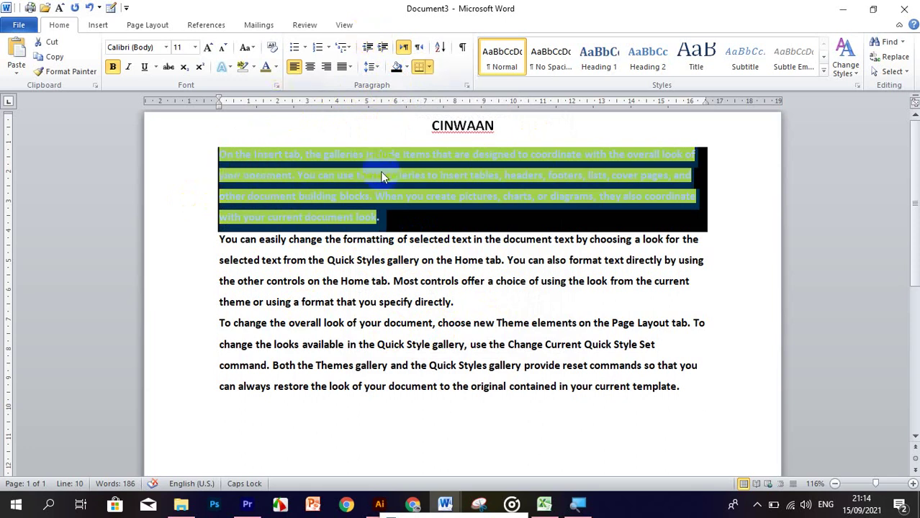
left_click(370, 212)
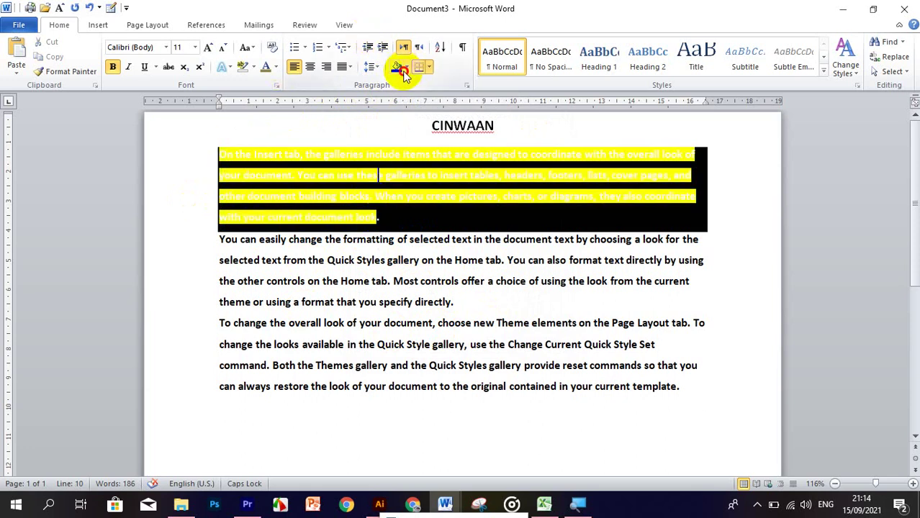
left_click(403, 72)
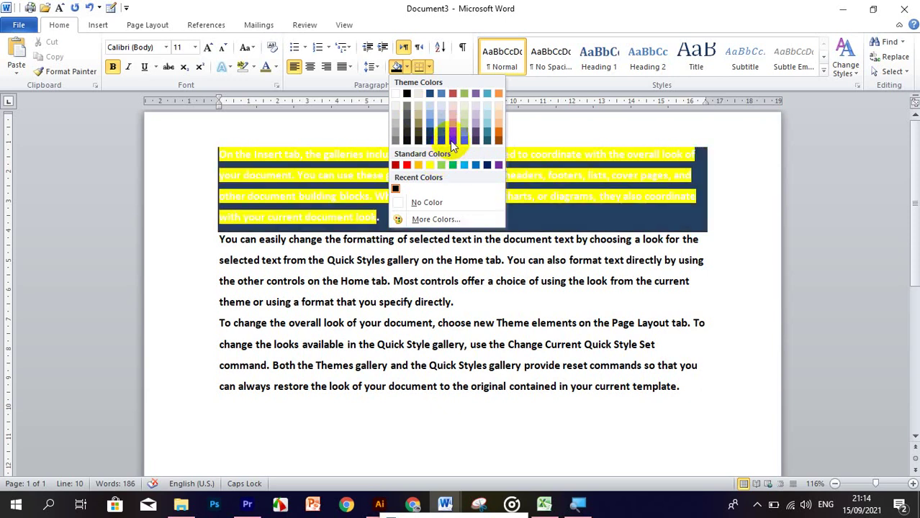
left_click(400, 230)
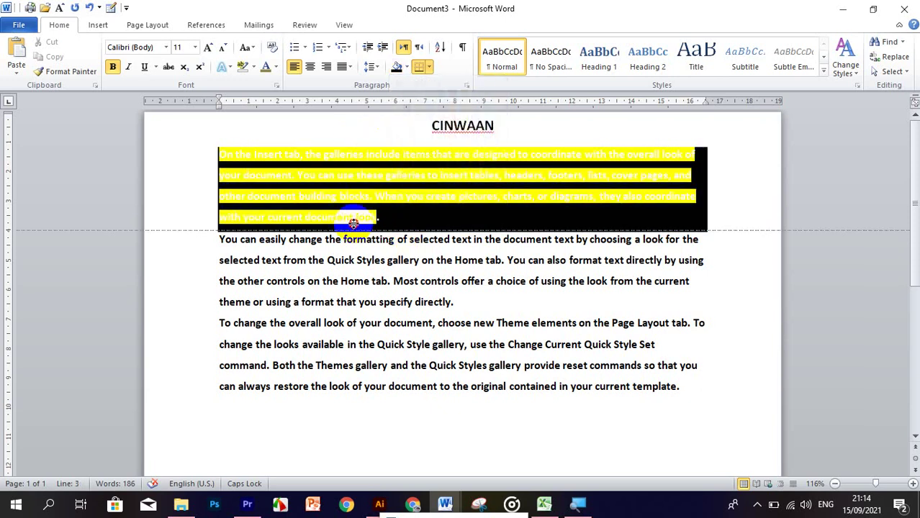
left_click_drag(378, 218, 232, 154)
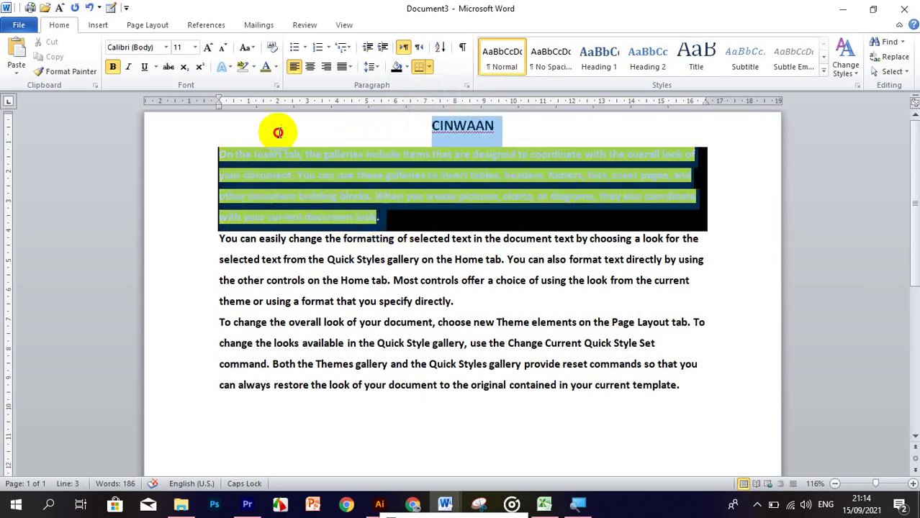
left_click(404, 69)
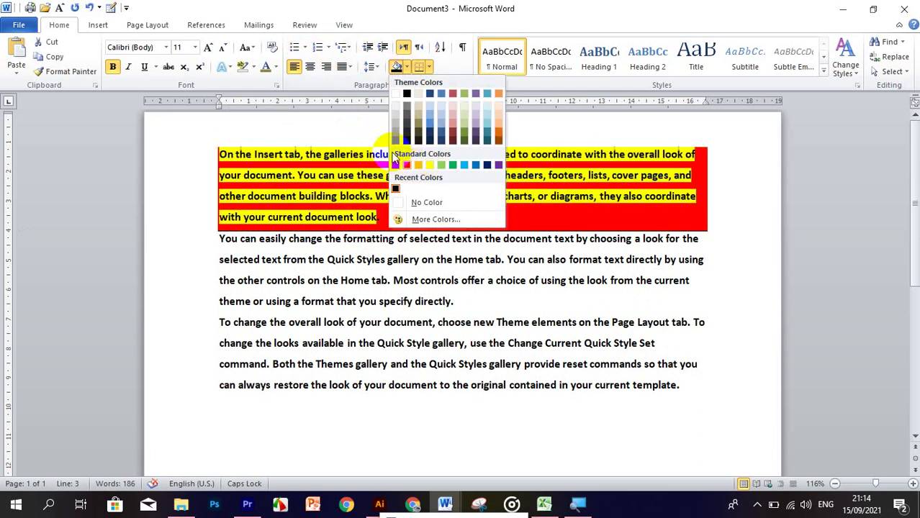
Step: Remove the near-black shading by setting the paragraph's shading to No Color
left_click(425, 202)
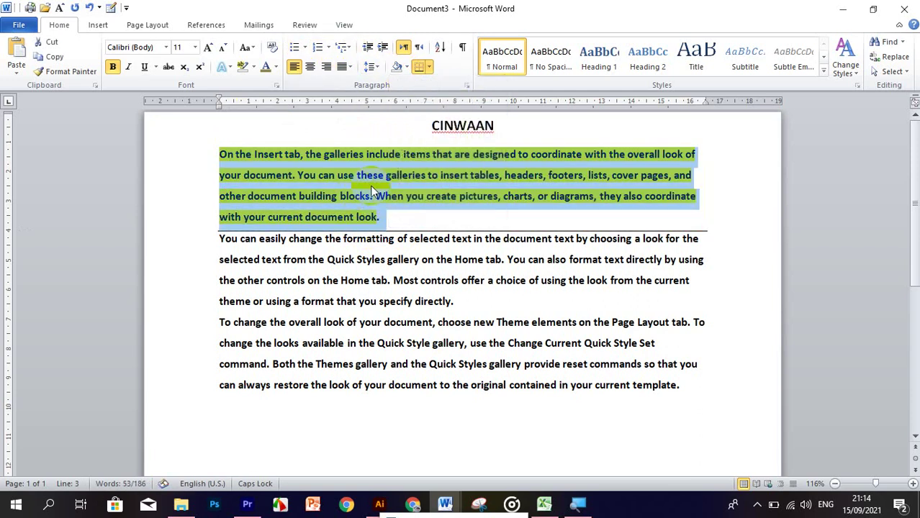
left_click(406, 69)
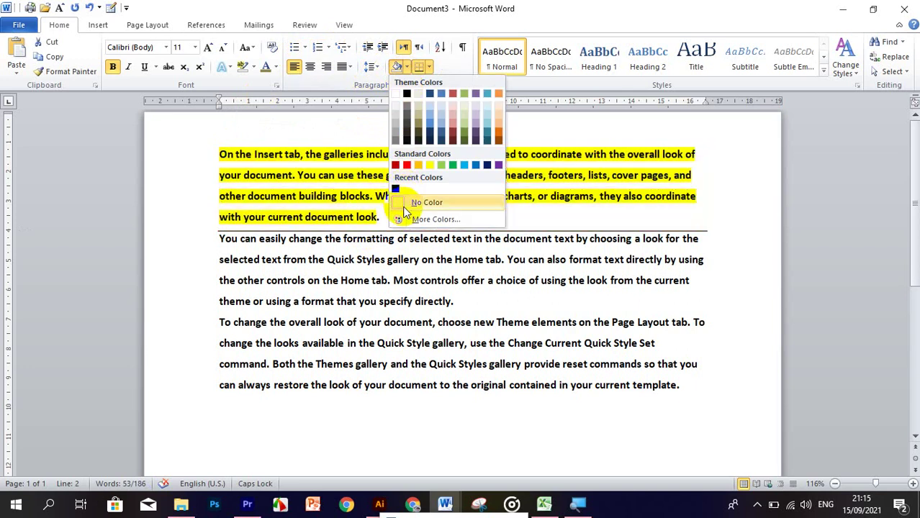
left_click(394, 93)
left_click(395, 154)
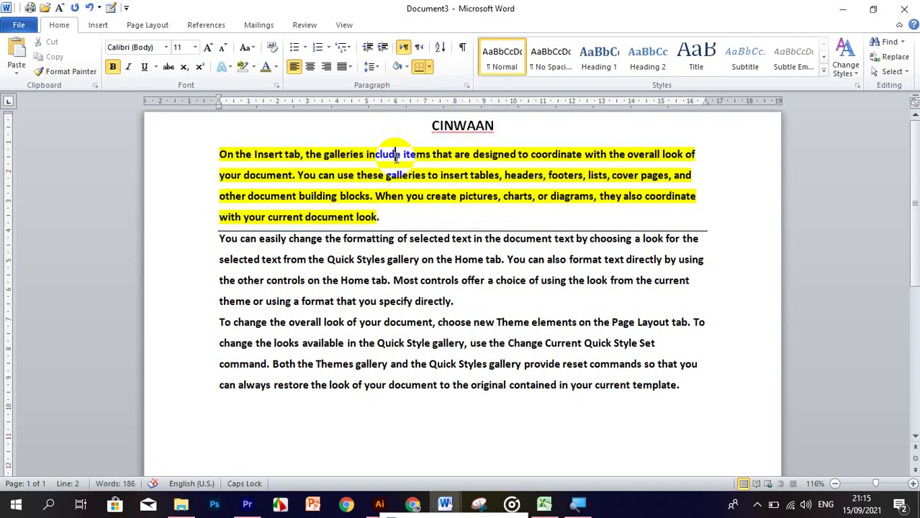
Step: Reselect the first paragraph, remove its bottom border and set shading to No Color again
mouse_move(379, 218)
left_mouse_down()
mouse_move(217, 170)
mouse_move(205, 154)
left_mouse_up()
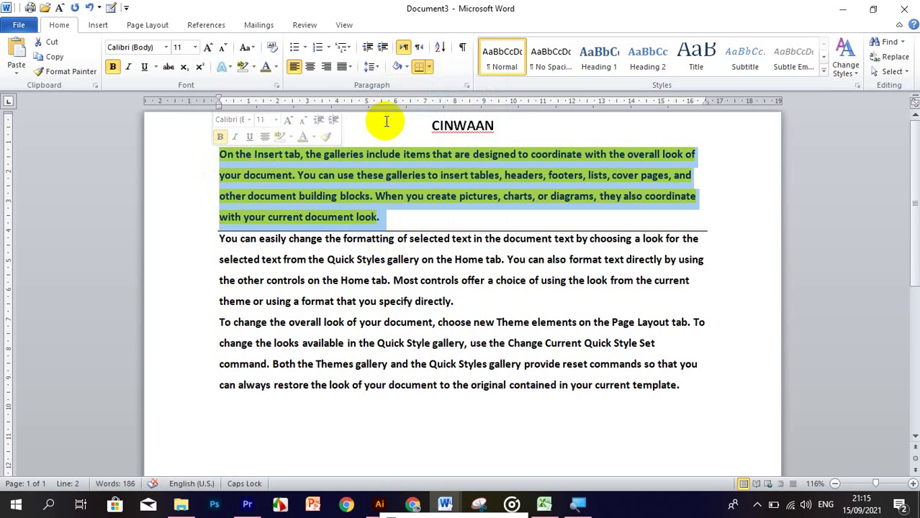
left_click(420, 67)
left_click(408, 67)
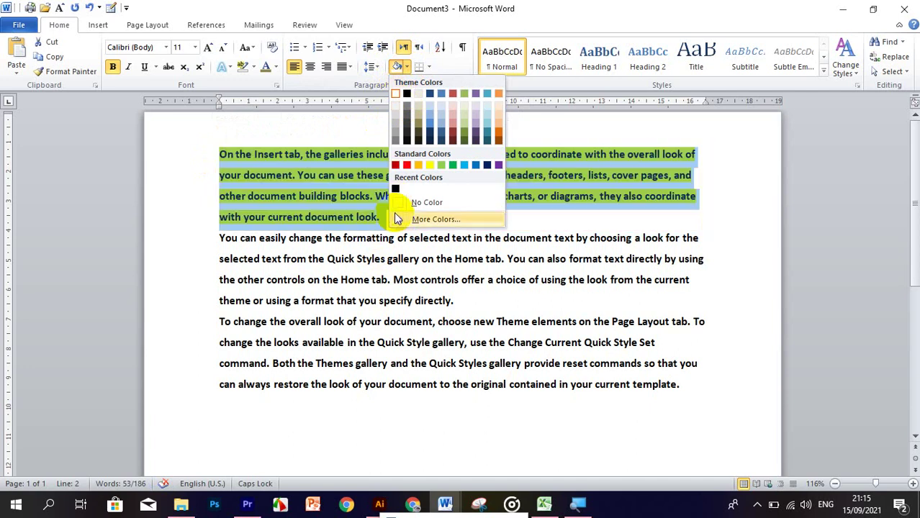
left_click(424, 203)
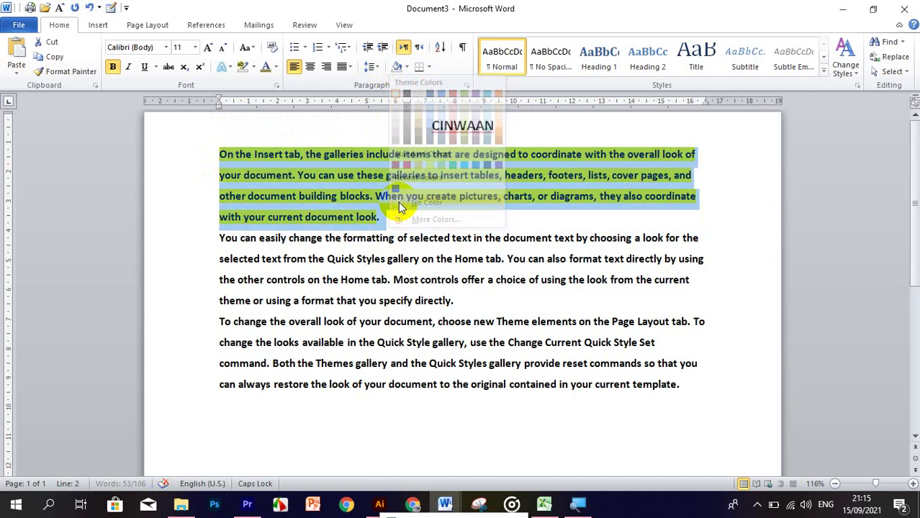
left_click(391, 202)
mouse_move(355, 217)
left_mouse_down()
mouse_move(374, 219)
mouse_move(298, 196)
mouse_move(238, 154)
mouse_move(222, 154)
left_mouse_up()
left_click(219, 154)
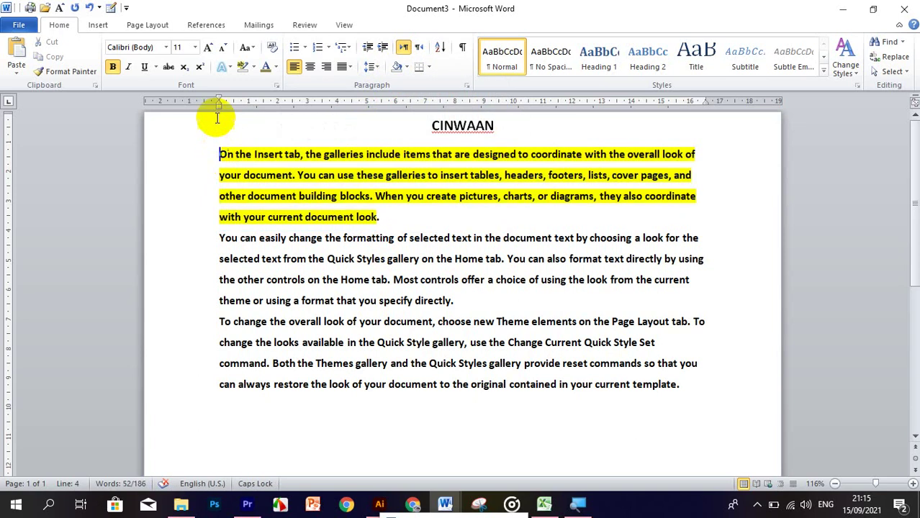
Step: Reselect the whole first paragraph and check the shading options without changing them
left_click_drag(379, 218, 186, 181)
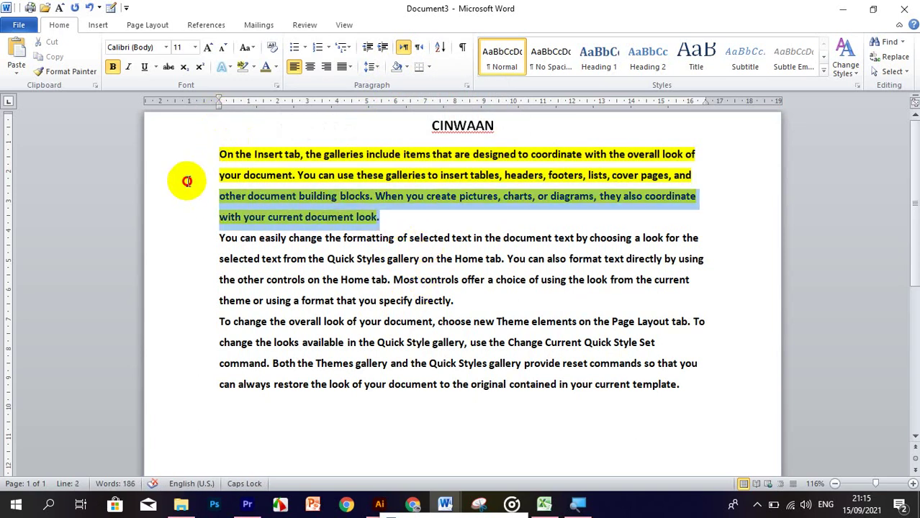
mouse_move(380, 217)
left_mouse_down()
mouse_move(234, 175)
mouse_move(233, 154)
left_mouse_up()
left_click(234, 154)
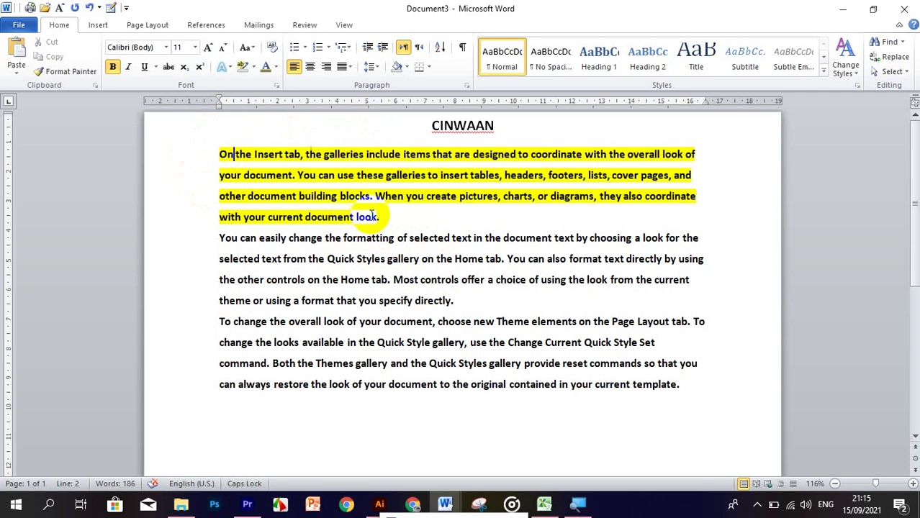
left_click_drag(377, 217, 225, 158)
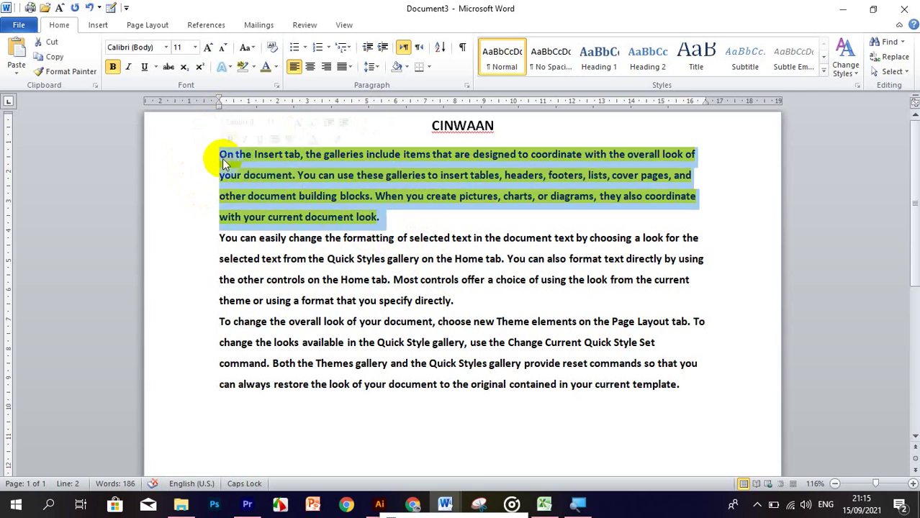
left_click(406, 67)
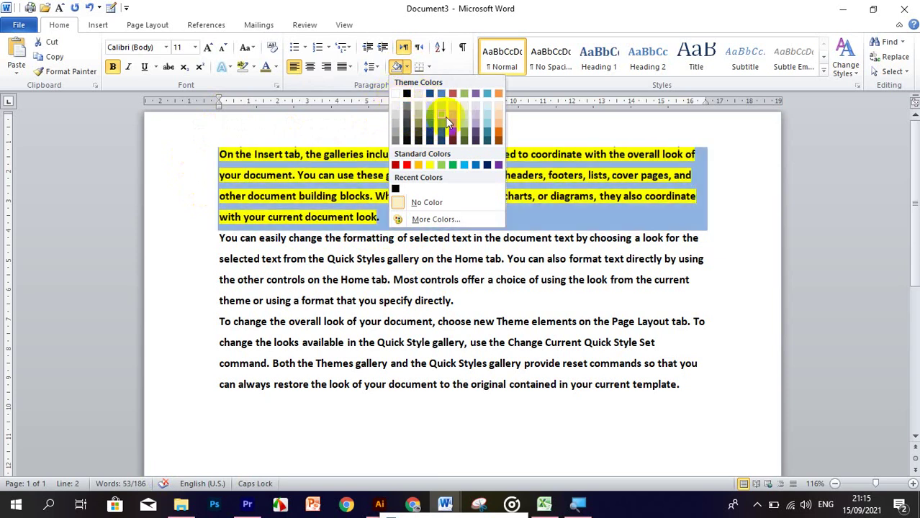
left_click(397, 94)
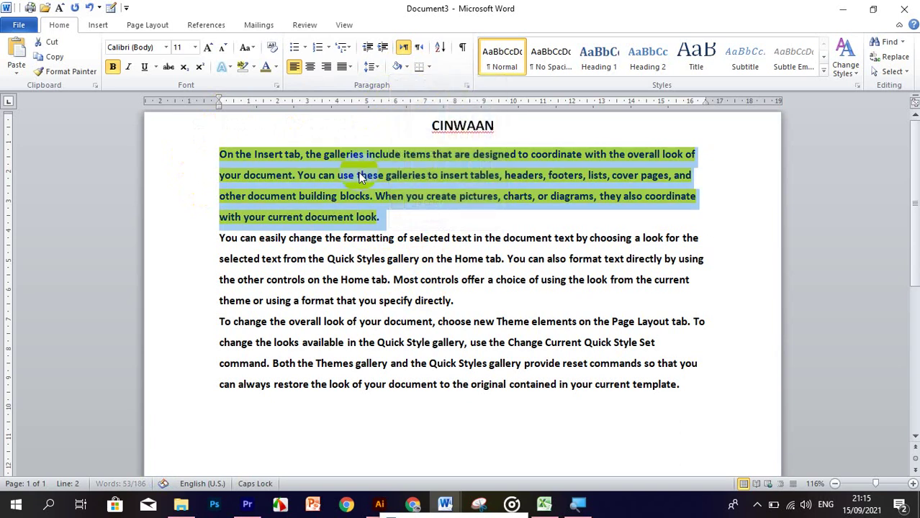
left_click(283, 173)
mouse_move(379, 217)
left_mouse_down()
mouse_move(247, 173)
mouse_move(221, 154)
left_mouse_up()
Step: Check the text colour options, try clearing the yellow highlight, then reselect the paragraph
left_click(276, 67)
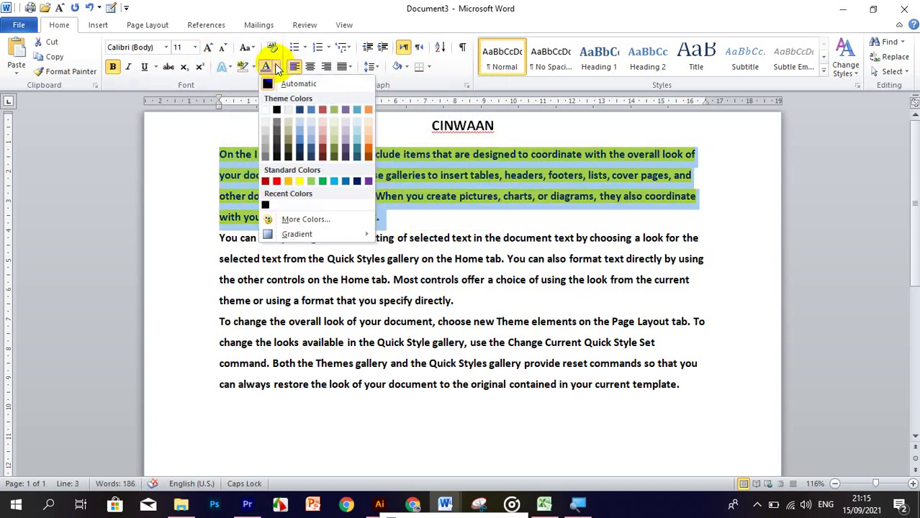
left_click(260, 127)
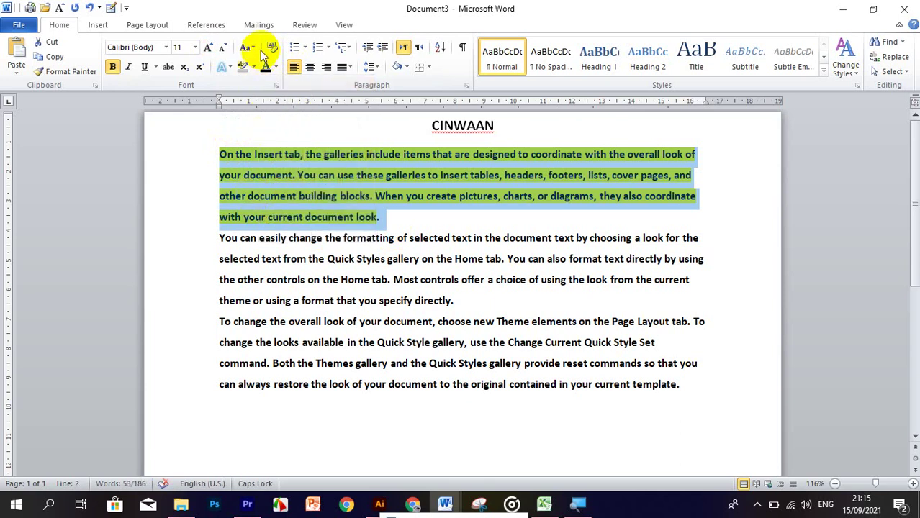
left_click(253, 68)
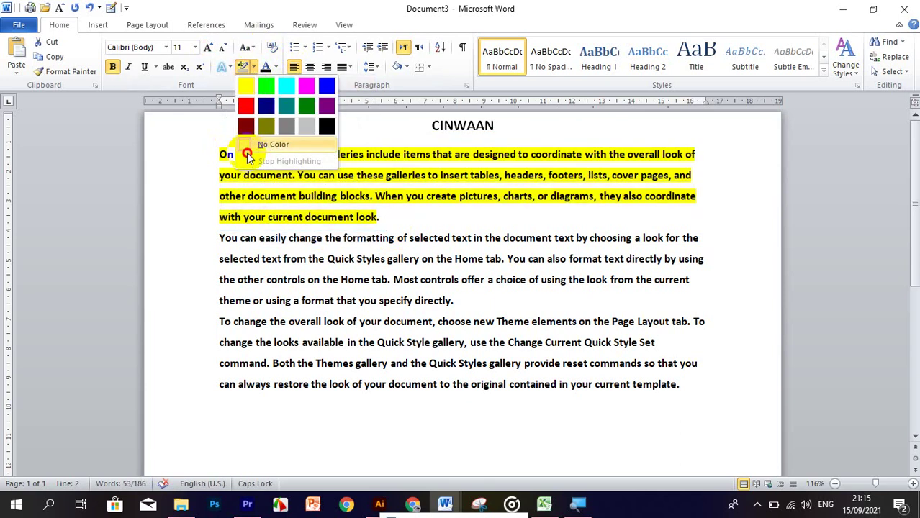
left_click(220, 153)
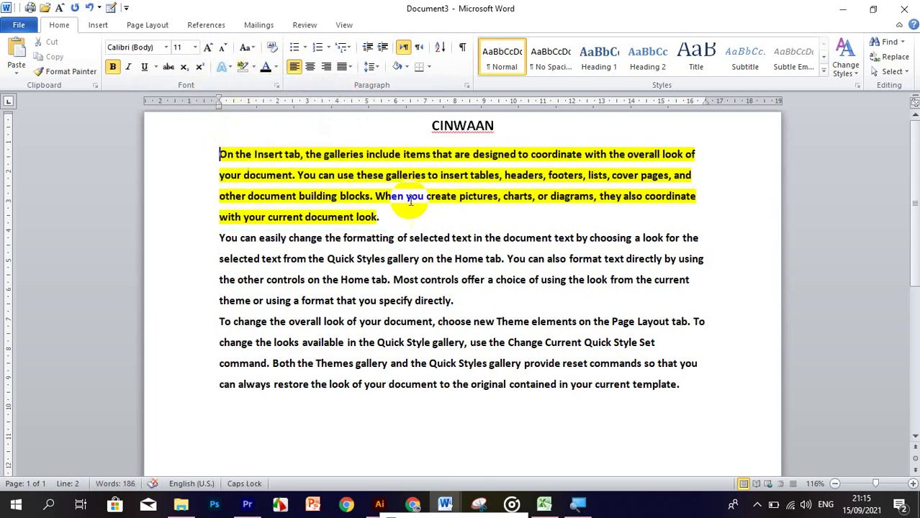
left_click_drag(415, 214, 220, 154)
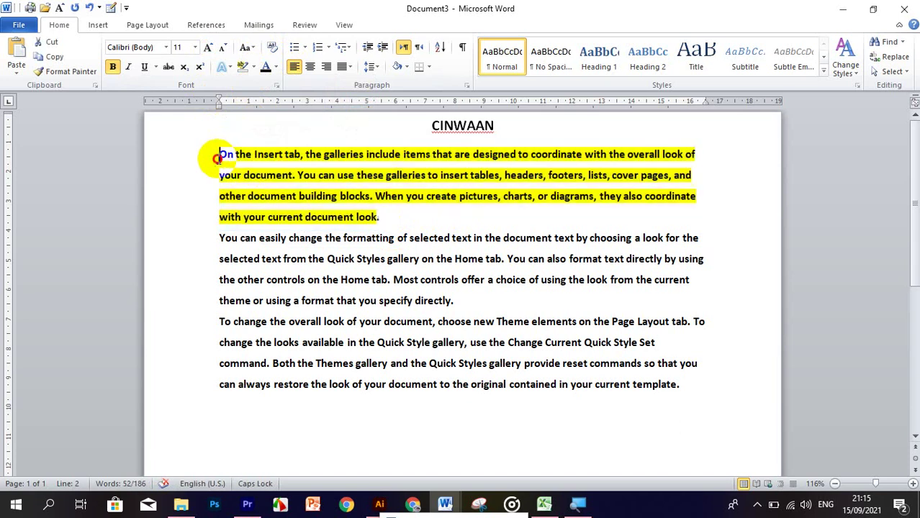
left_click_drag(380, 217, 218, 154)
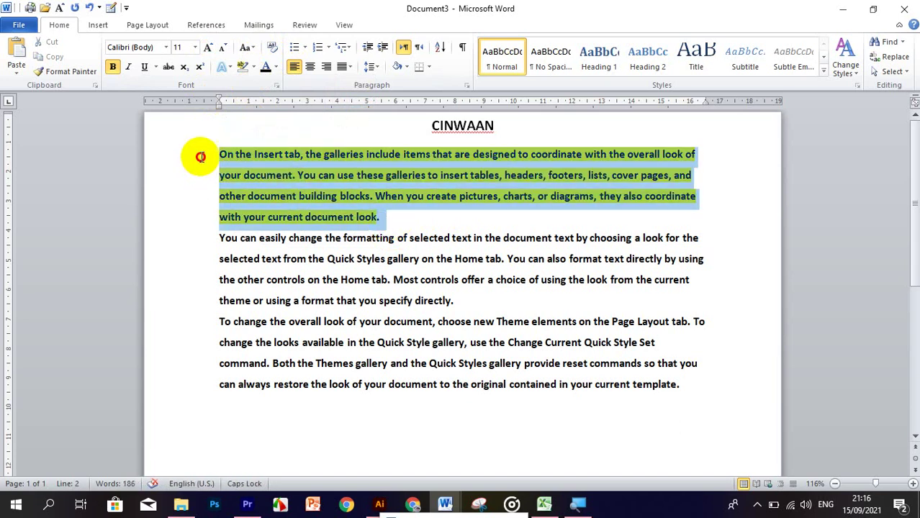
Step: Clear all formatting from the first paragraph, undoing an accidental text move
left_click(272, 47)
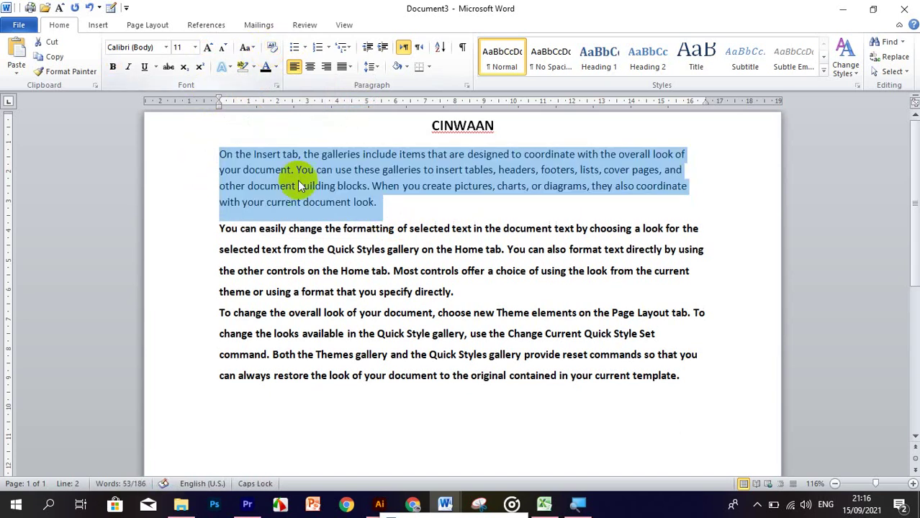
left_click(334, 202)
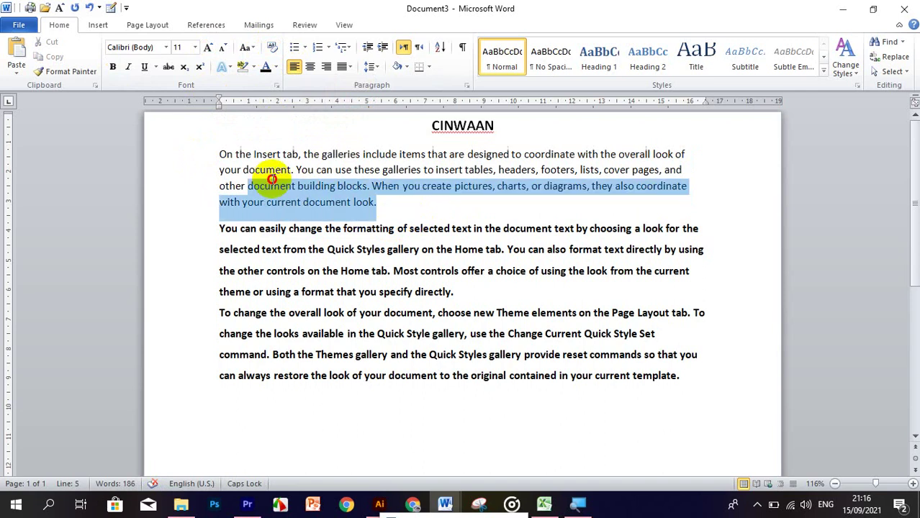
left_click_drag(415, 213, 219, 154)
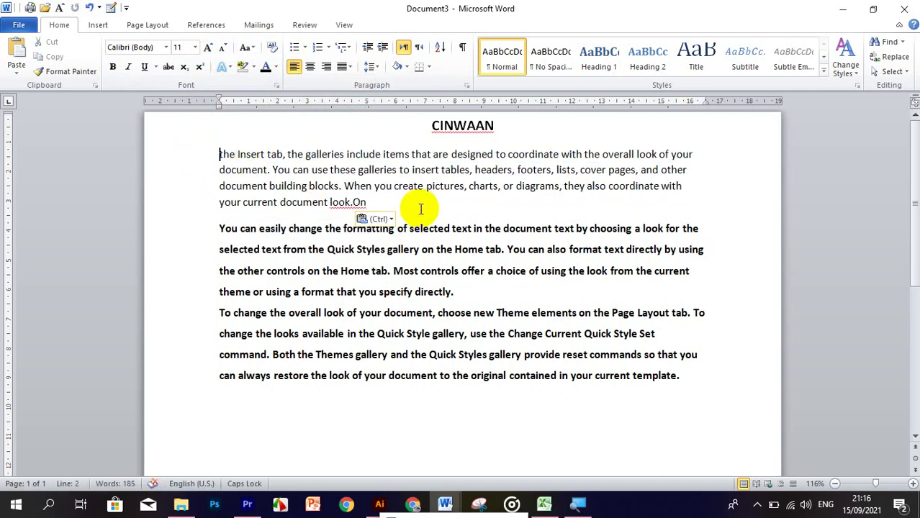
key("ctrl+z")
Step: Reselect the whole first paragraph after several selection attempts
mouse_move(380, 201)
left_mouse_down()
mouse_move(230, 150)
mouse_move(197, 154)
left_mouse_up()
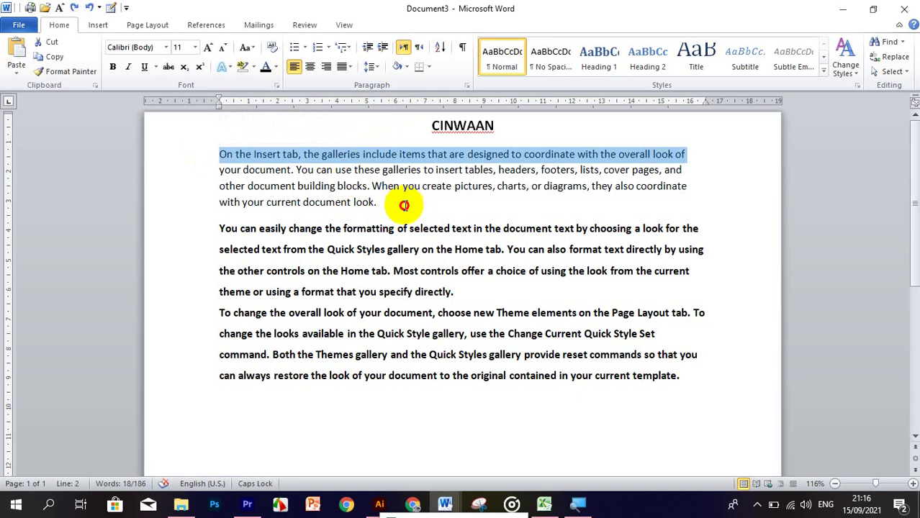
left_click_drag(405, 206, 222, 152)
left_click(221, 153)
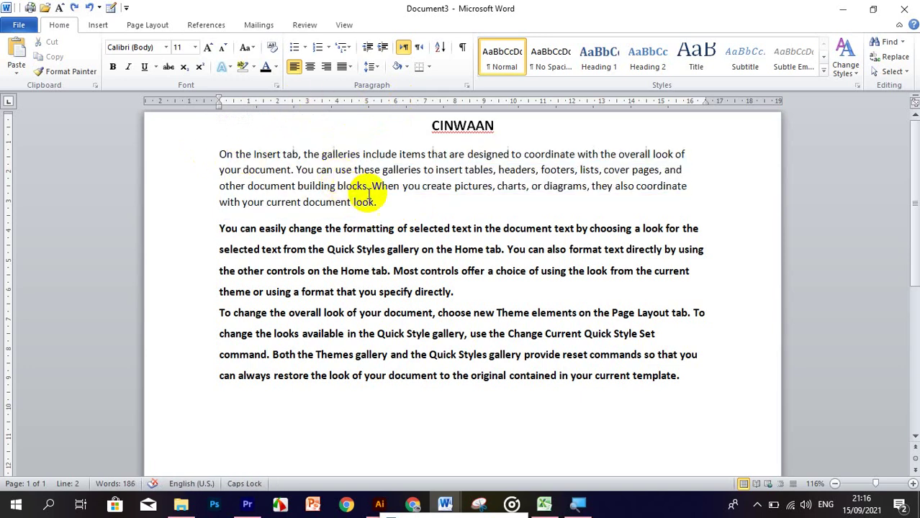
mouse_move(381, 203)
left_mouse_down()
mouse_move(271, 175)
mouse_move(236, 154)
left_mouse_up()
left_click(236, 154)
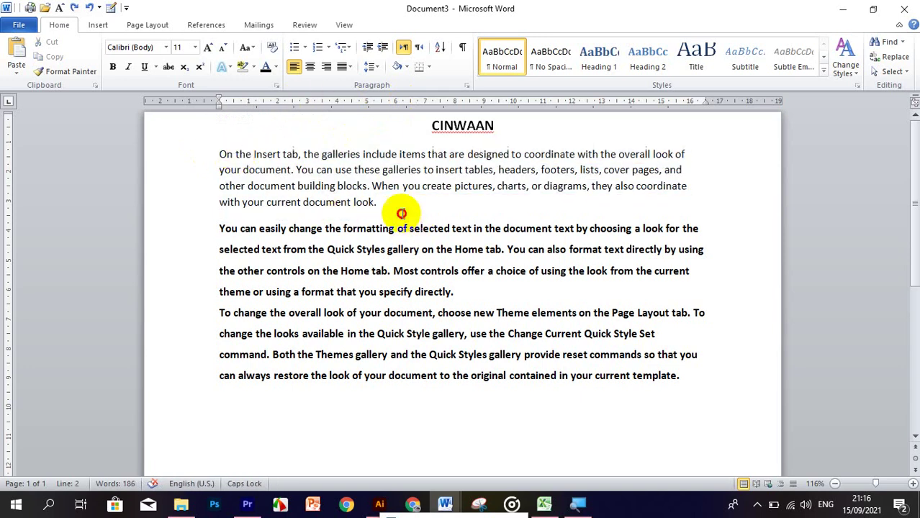
mouse_move(378, 204)
left_mouse_down()
mouse_move(200, 174)
mouse_move(206, 153)
left_mouse_up()
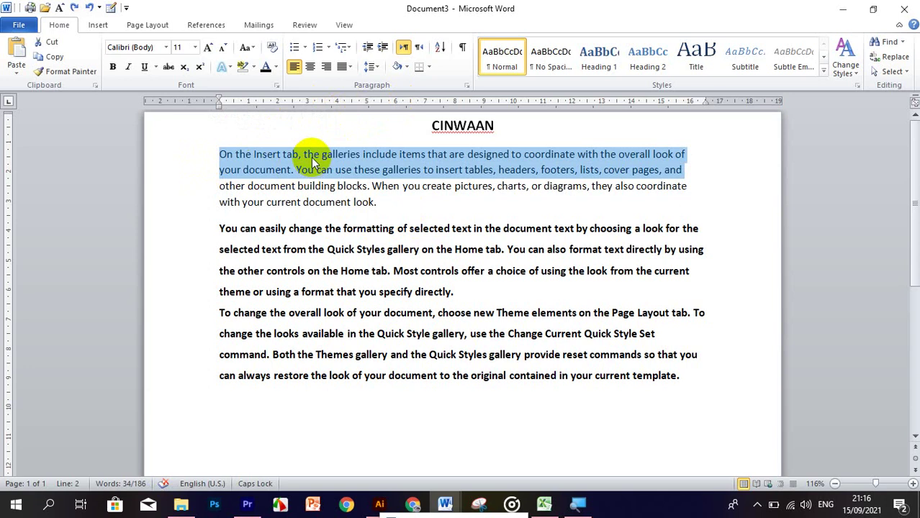
left_click(328, 186)
left_click_drag(217, 156, 376, 203)
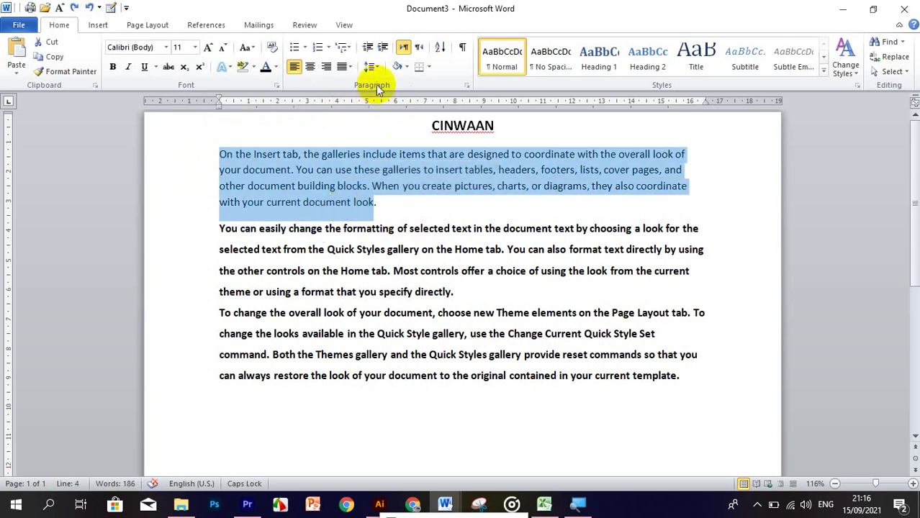
left_click(407, 67)
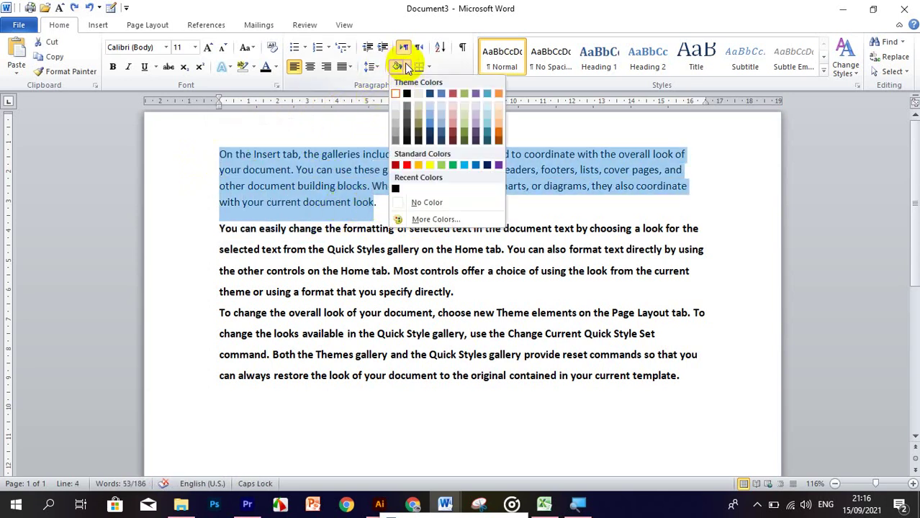
left_click(428, 167)
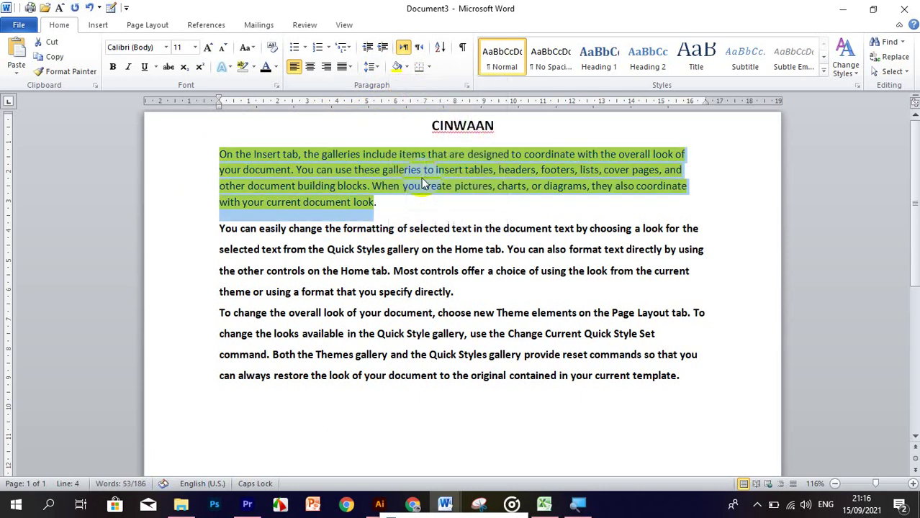
left_click(408, 67)
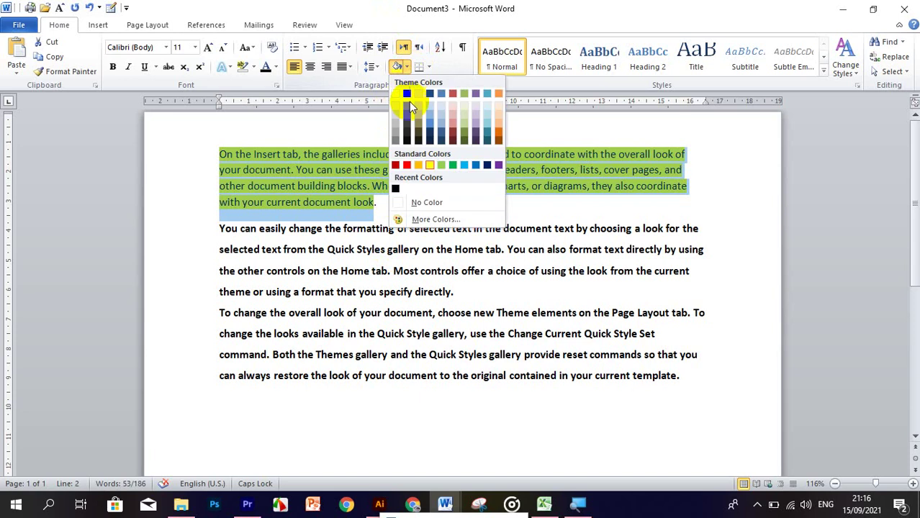
left_click(413, 204)
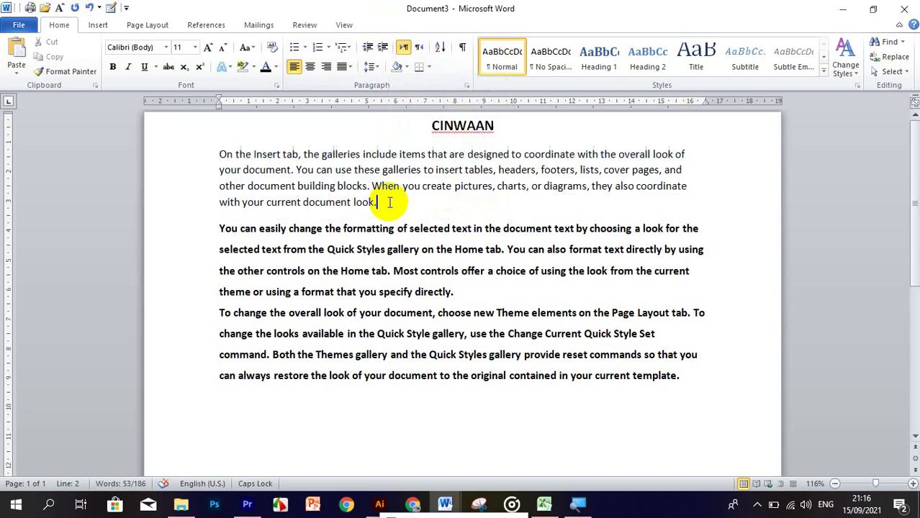
left_click_drag(387, 203, 190, 156)
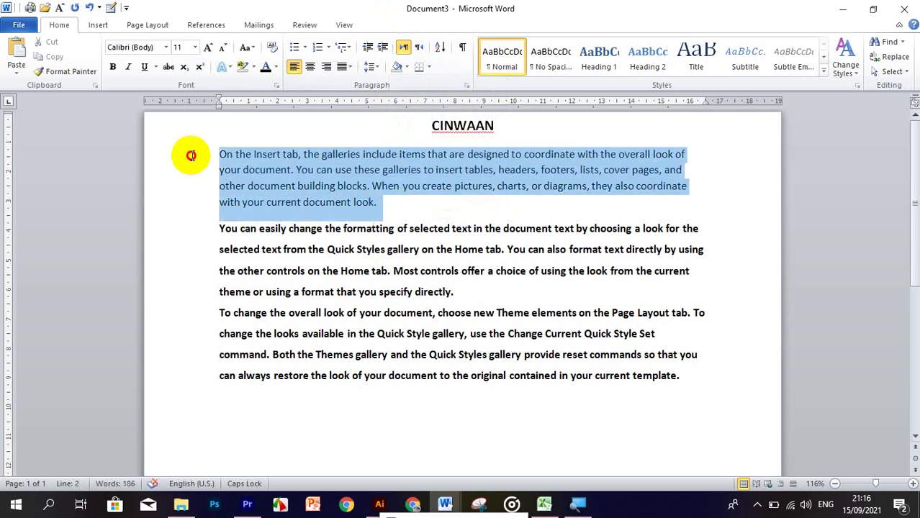
left_click(409, 70)
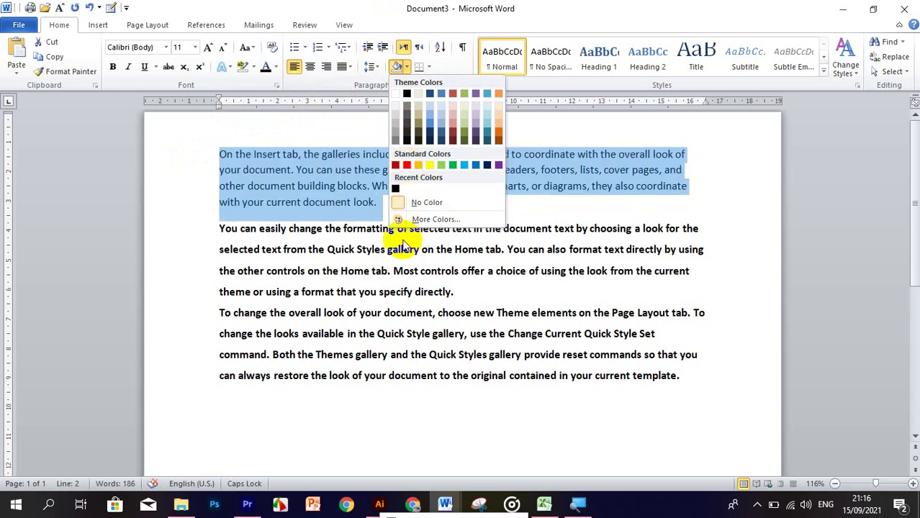
left_click(406, 166)
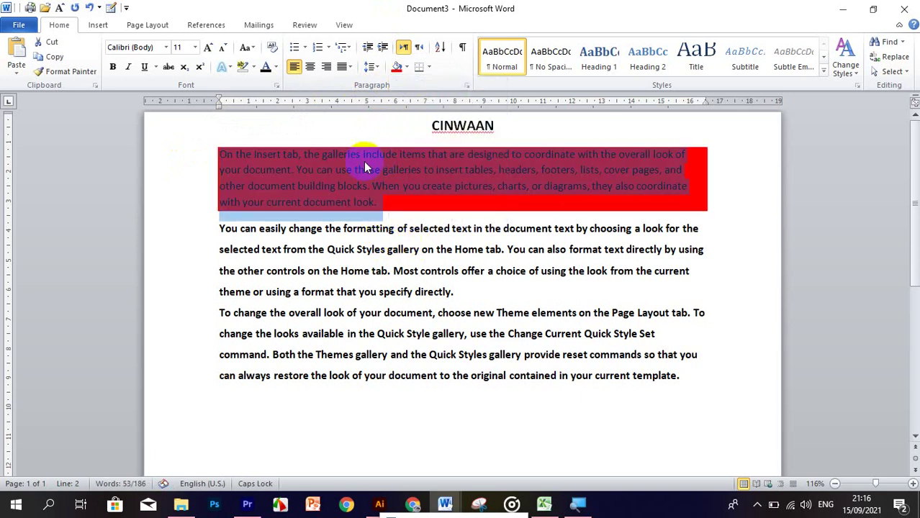
left_click(362, 154)
left_click(382, 193)
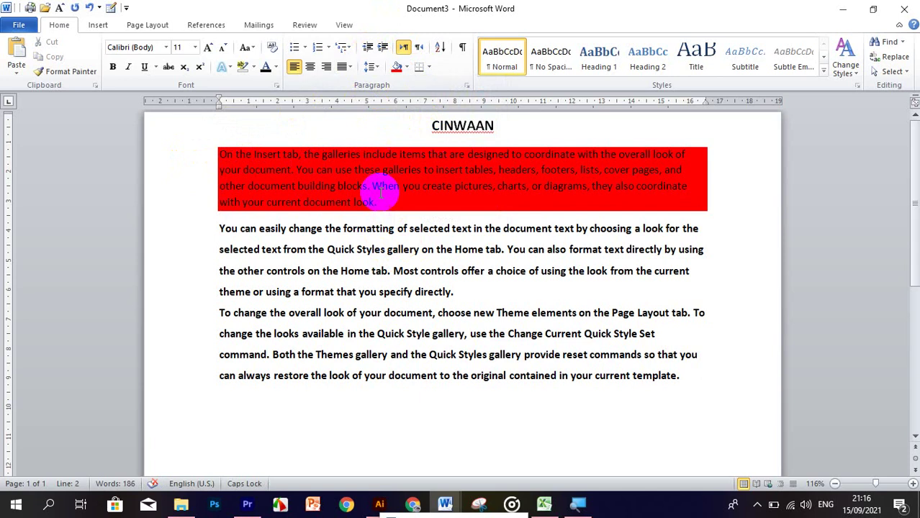
left_click_drag(367, 202, 220, 152)
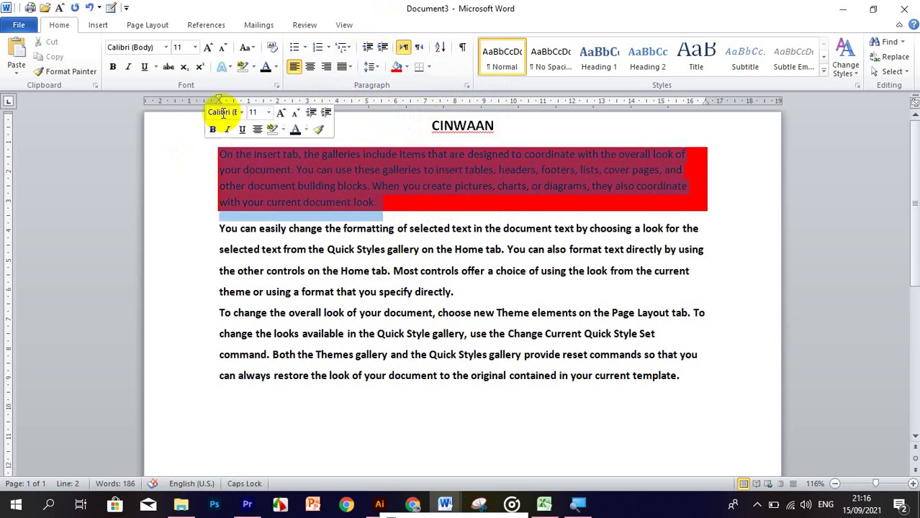
left_click(407, 69)
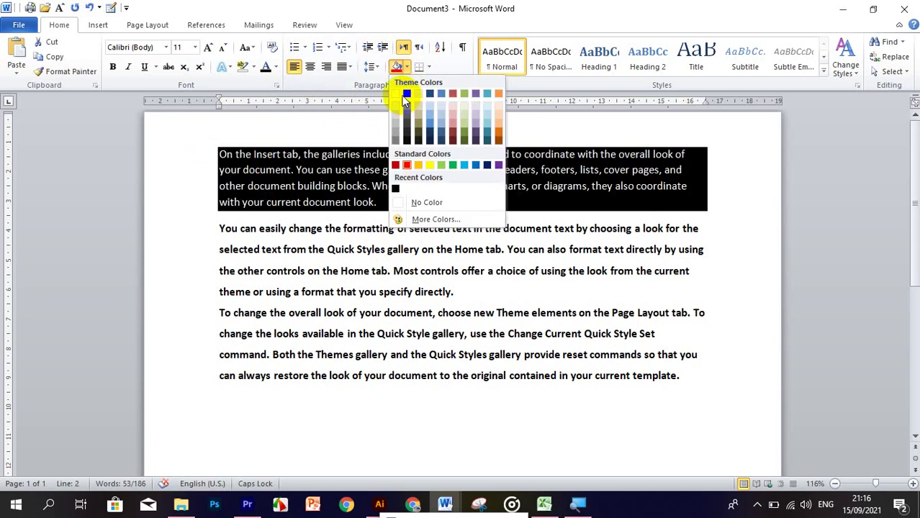
left_click(395, 95)
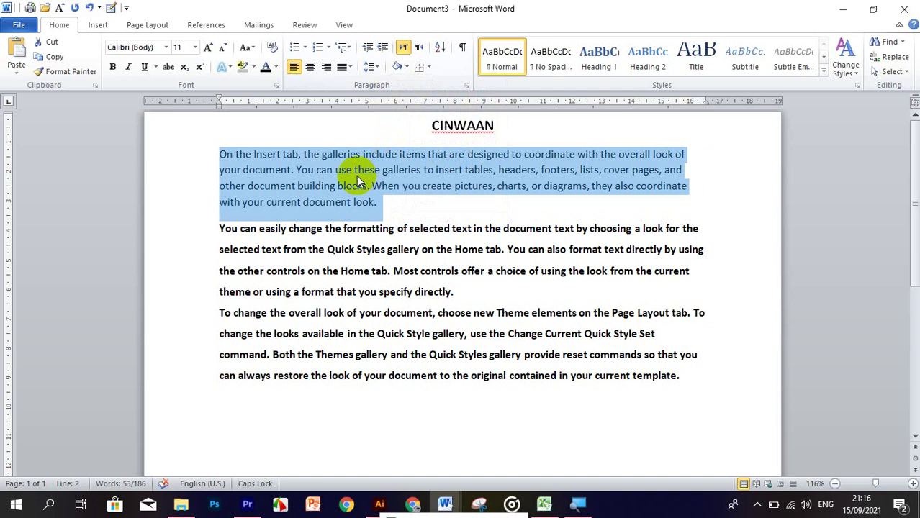
left_click(407, 67)
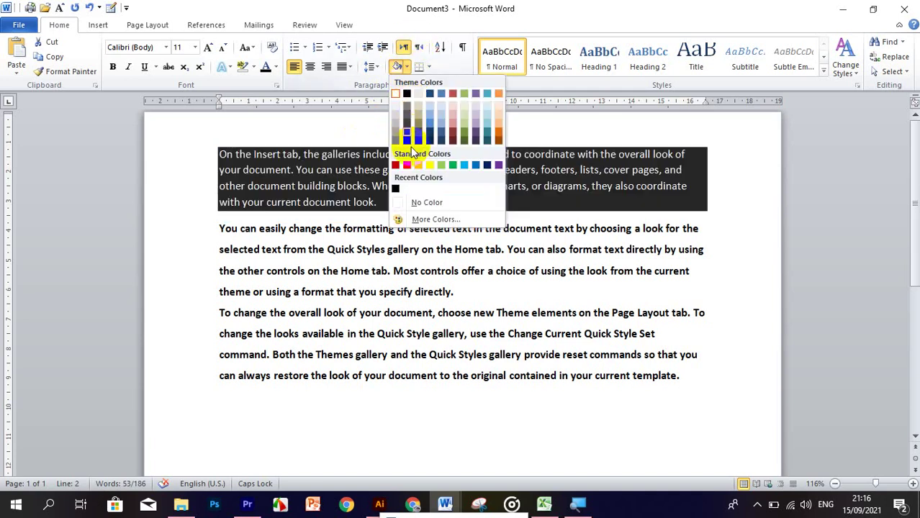
left_click(412, 205)
left_click(246, 170)
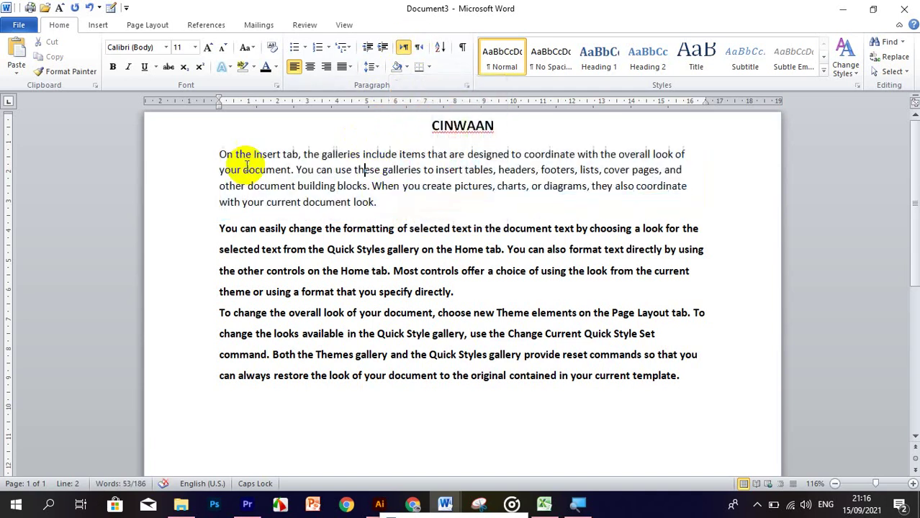